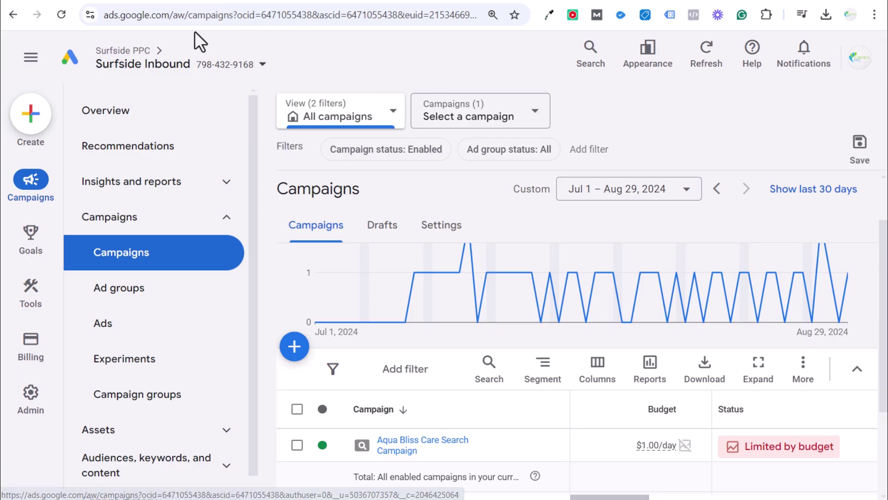
Cycle through the Tag Manager, Aqua Bliss page and Google Ads tabs, ending on the Search Atlas free-trial page
left_click(93, 3)
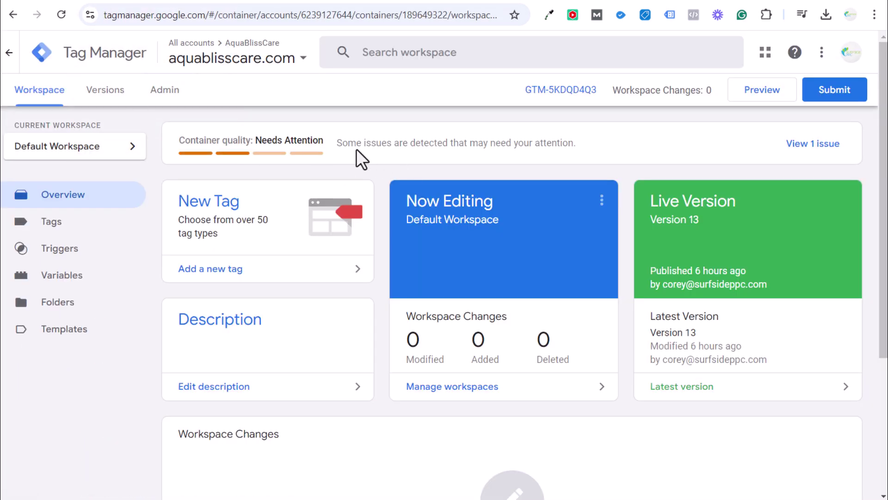
key("ctrl+a")
left_click(164, 1)
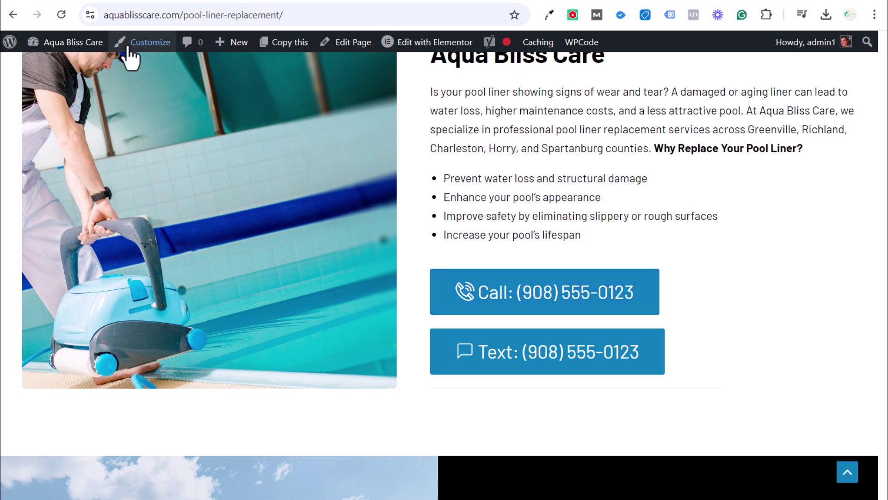
left_click(113, 3)
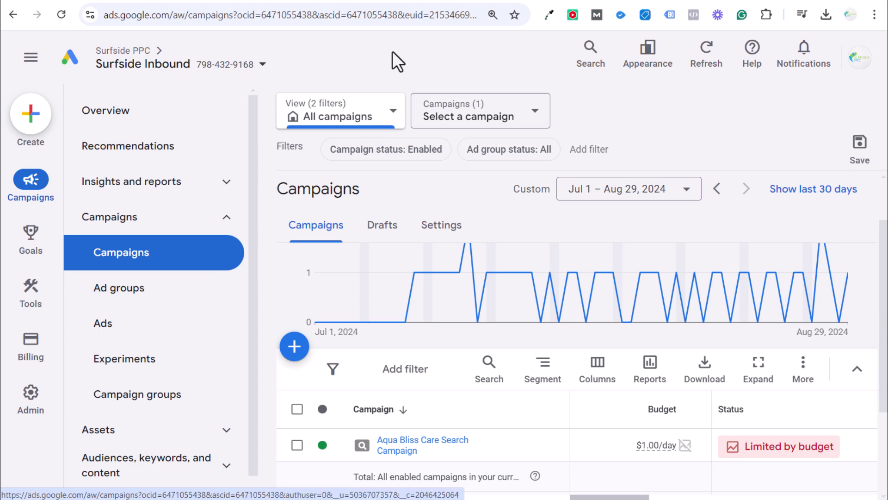
left_click(97, 3)
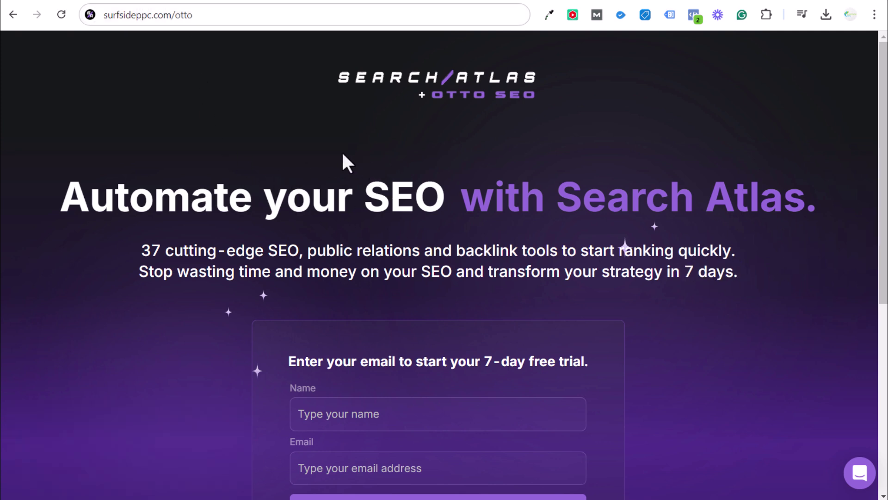
Show the aquablisscare.com container's Install Google Tag Manager head and body snippets from Admin
left_click(91, 2)
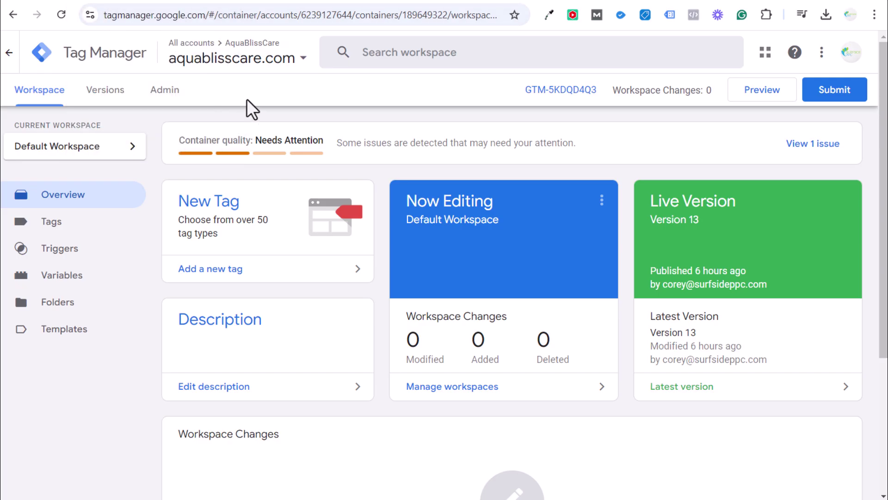
left_click(173, 93)
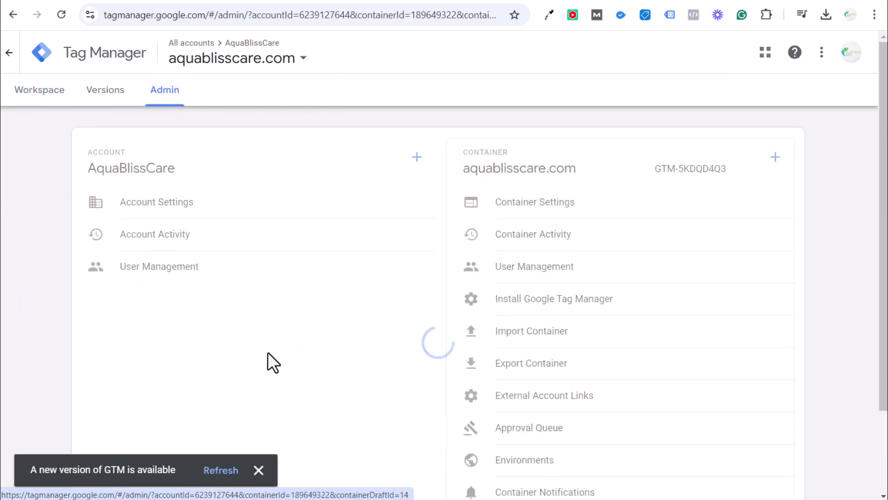
left_click(567, 300)
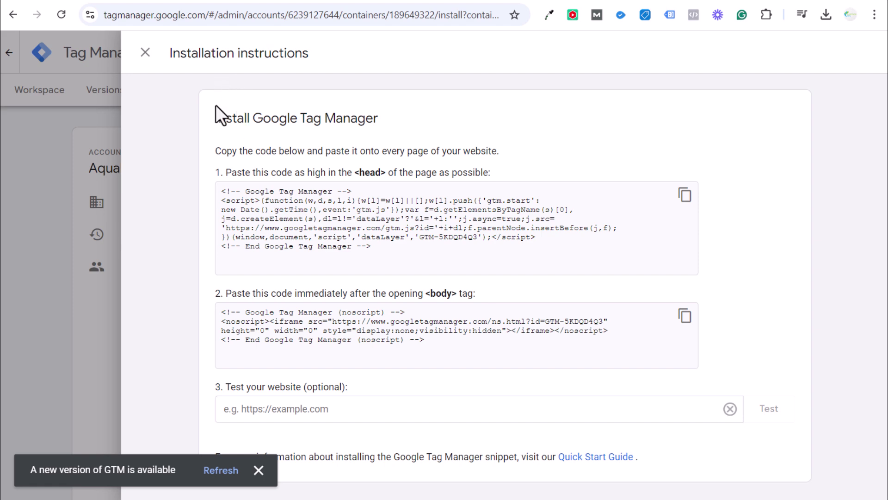
Compare the WPCode header code with the GTM-5KDQD4Q3 head snippet copied from the install instructions
left_click(141, 3)
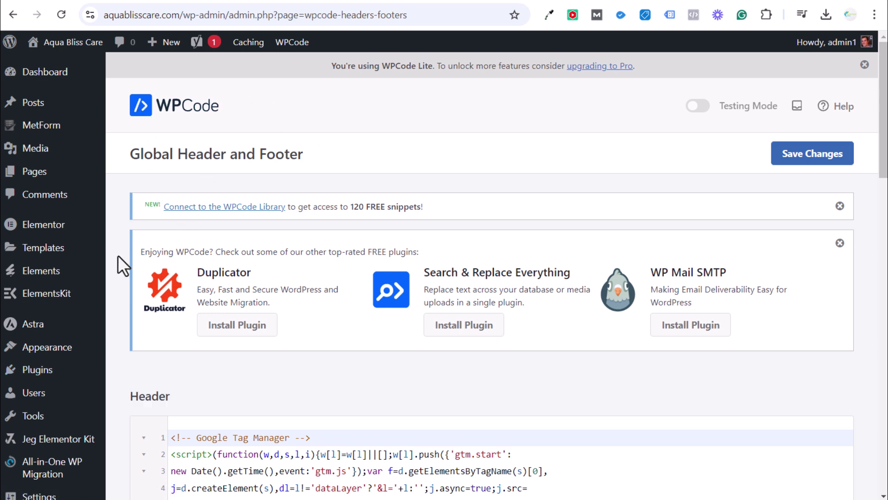
scroll(116, 255, "down", 7)
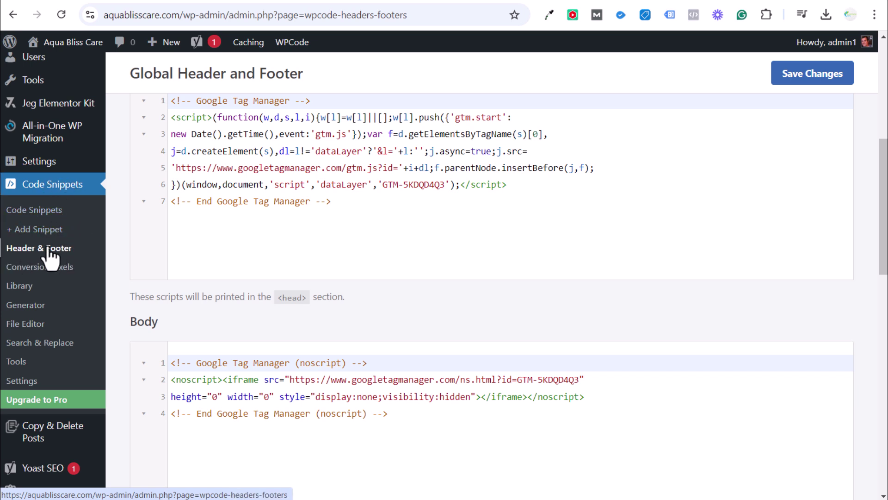
left_click(94, 3)
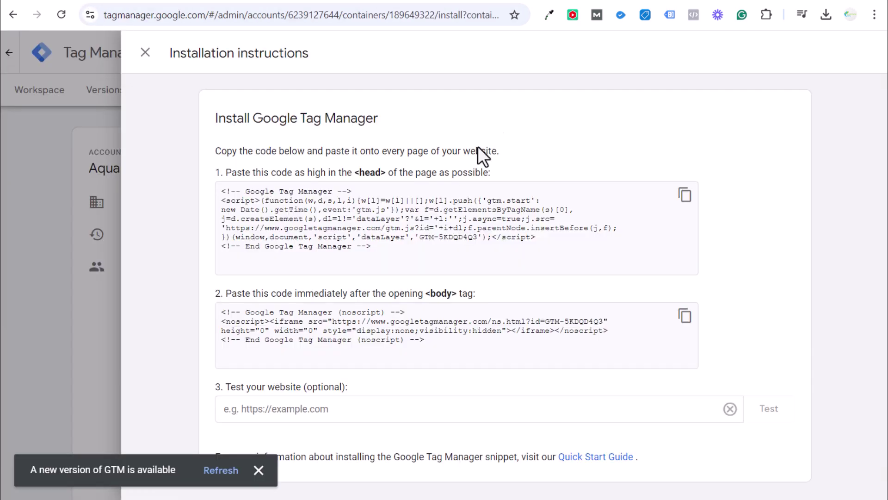
left_click(685, 195)
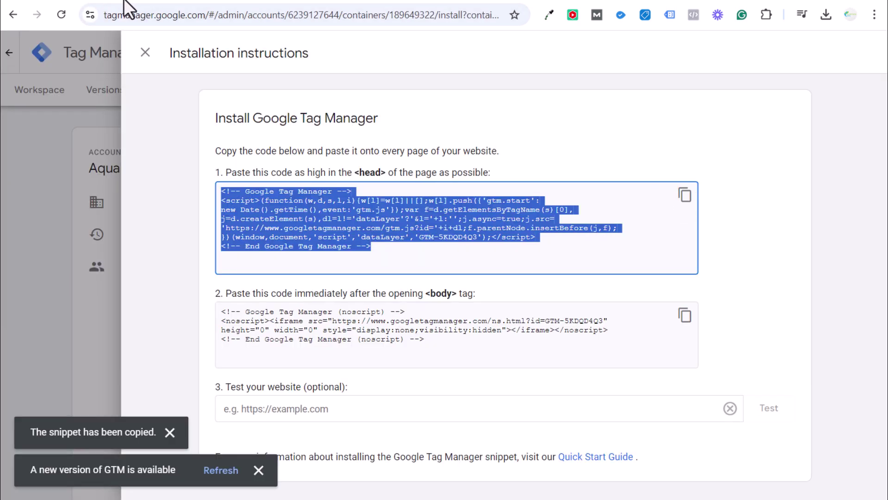
left_click(137, 7)
left_click(483, 235)
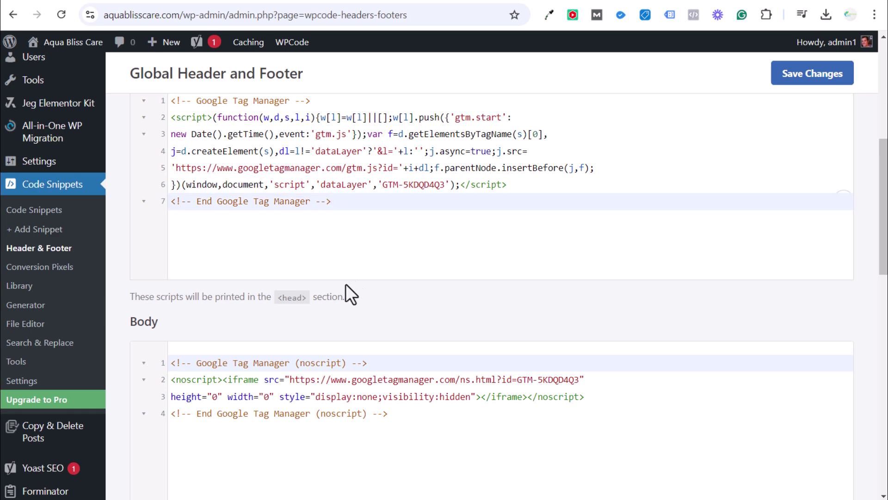
Check the WPCode body code placement, save the scripts, and review the GTM body-snippet step
scroll(346, 284, "up", 3)
scroll(206, 191, "down", 4)
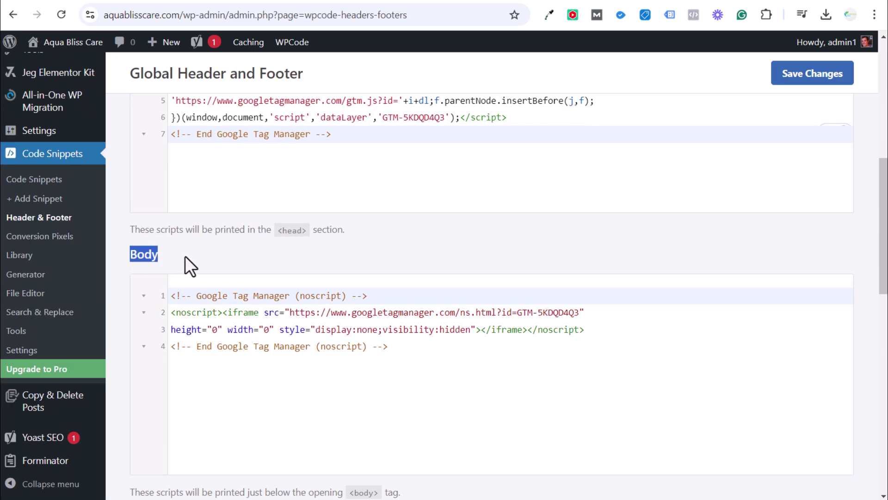
scroll(297, 253, "down", 4)
left_click_drag(274, 291, 423, 300)
left_click(675, 121)
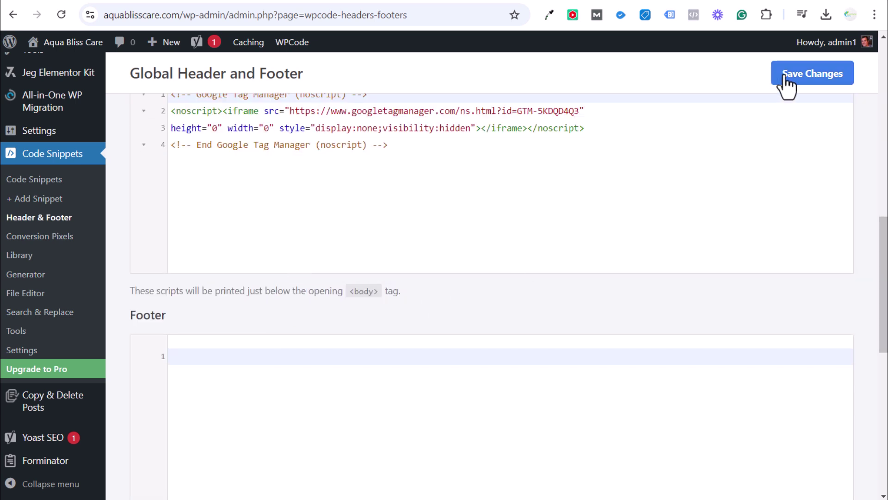
left_click(90, 6)
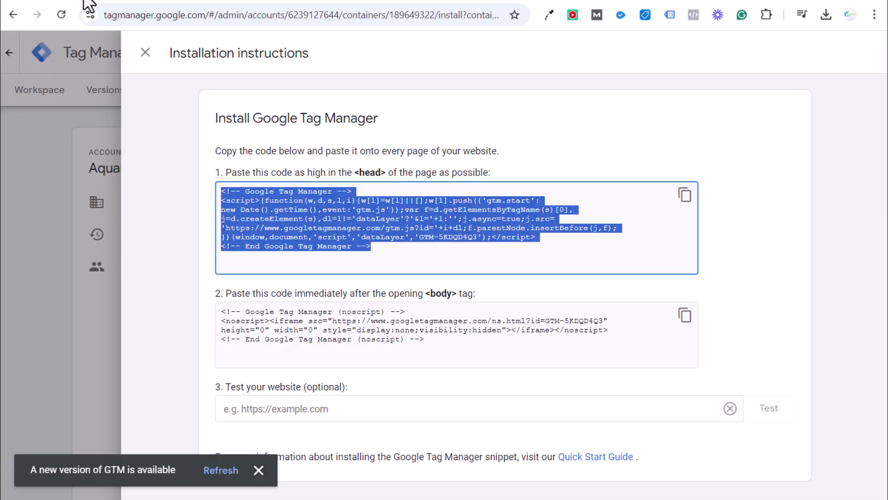
left_click_drag(468, 299, 222, 300)
left_click(239, 176)
Close the install panel and list the workspace's existing Google Ads and GA4 tags
left_click(147, 52)
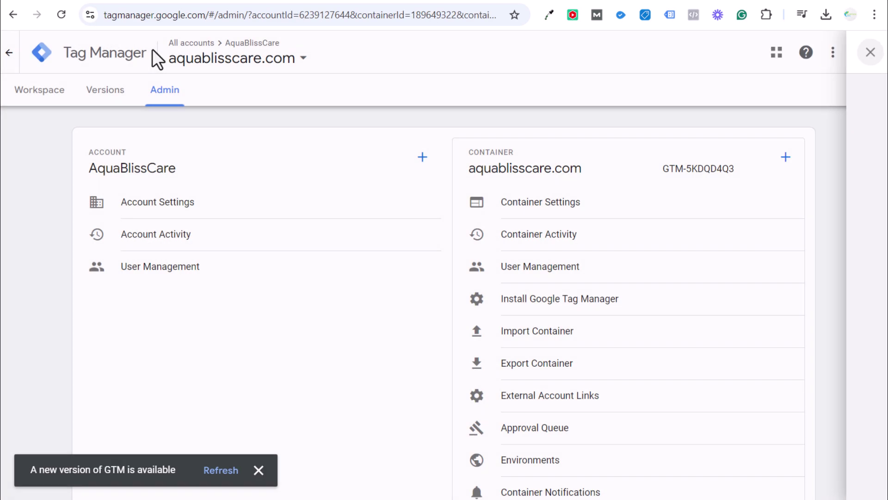
left_click(41, 89)
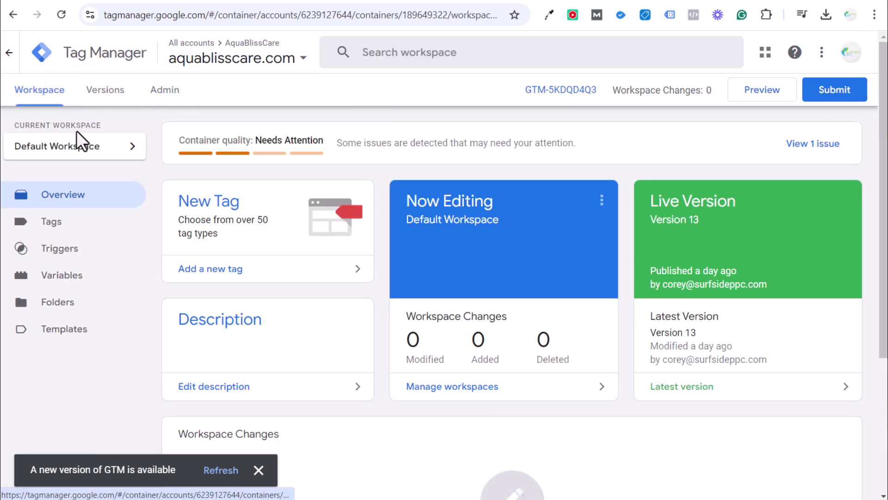
left_click(67, 226)
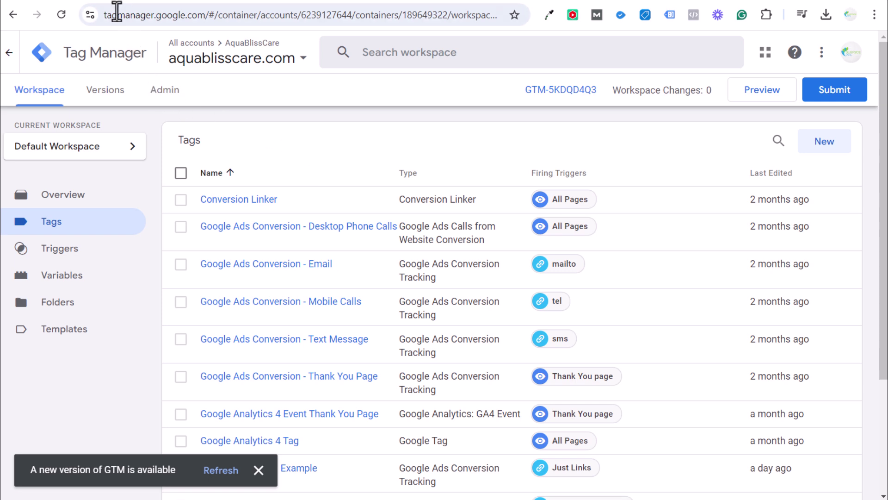
Show Goals > Conversions > Summary with the Phone call lead actions like Desktop Phone Calls New
left_click(126, 4)
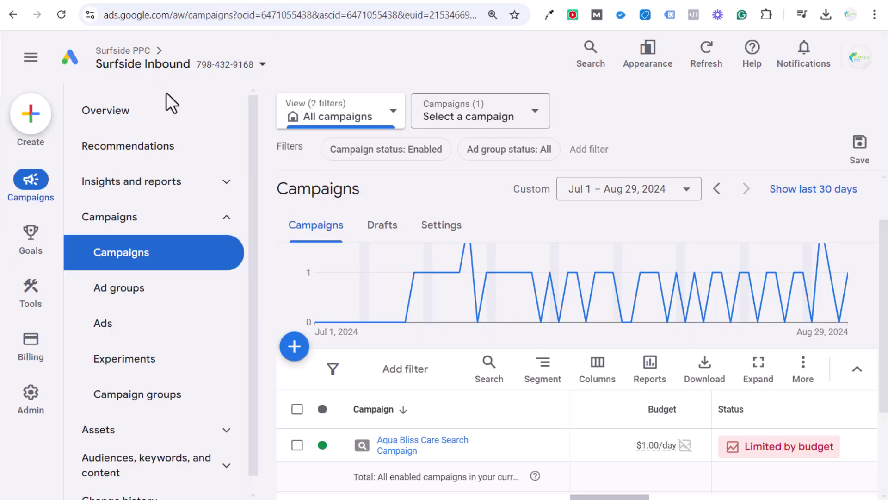
mouse_move(37, 254)
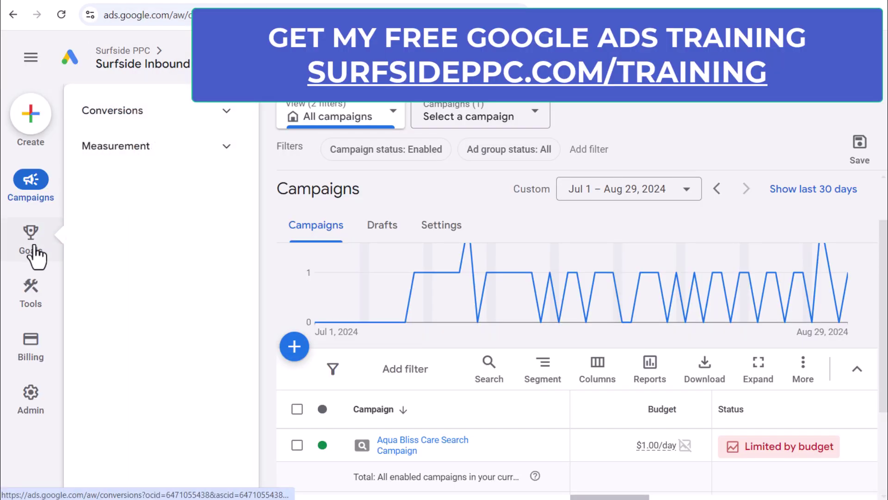
left_click(169, 122)
left_click(141, 149)
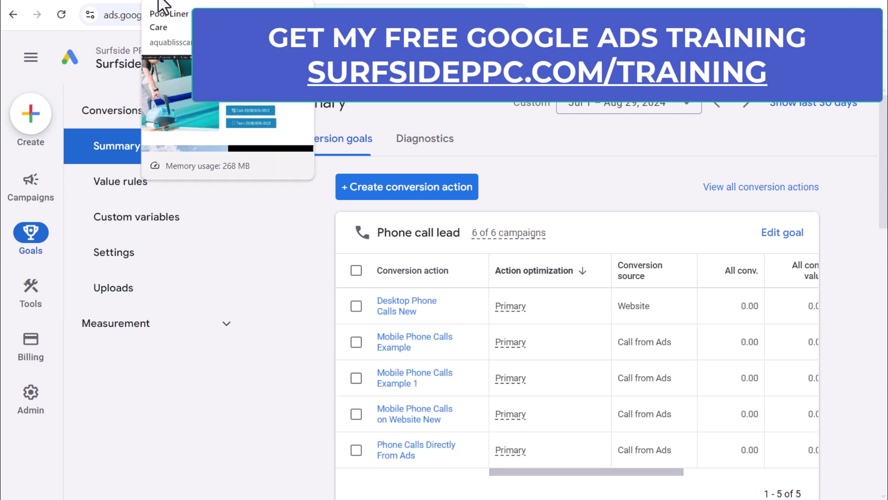
Scroll the Aqua Bliss Care Pool Liner Replacement page to its Call and Text buttons
left_click(164, 4)
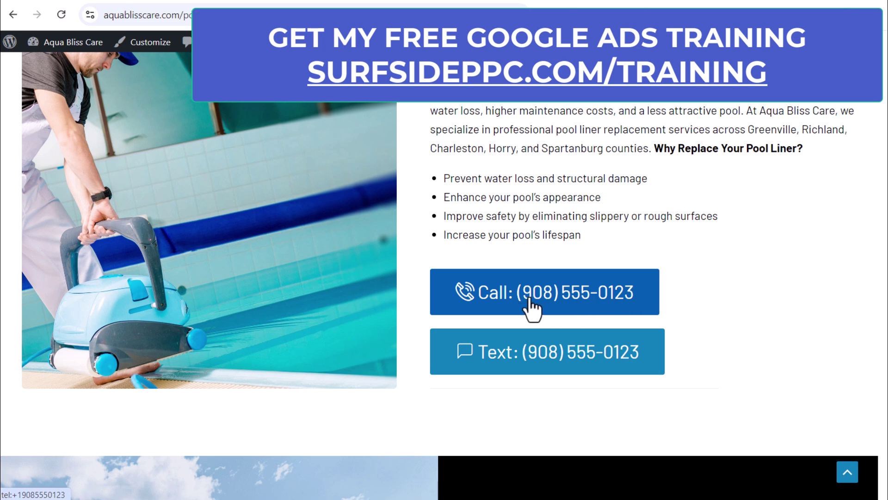
scroll(740, 240, "up", 2)
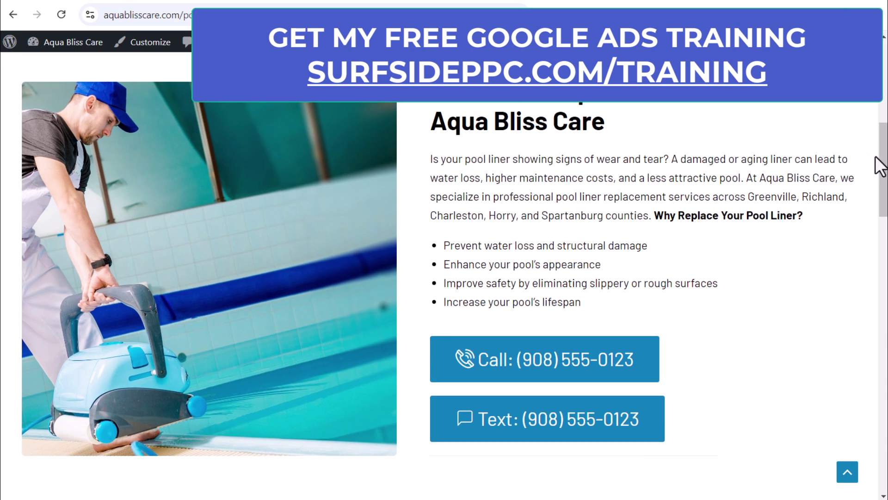
left_click_drag(884, 164, 884, 156)
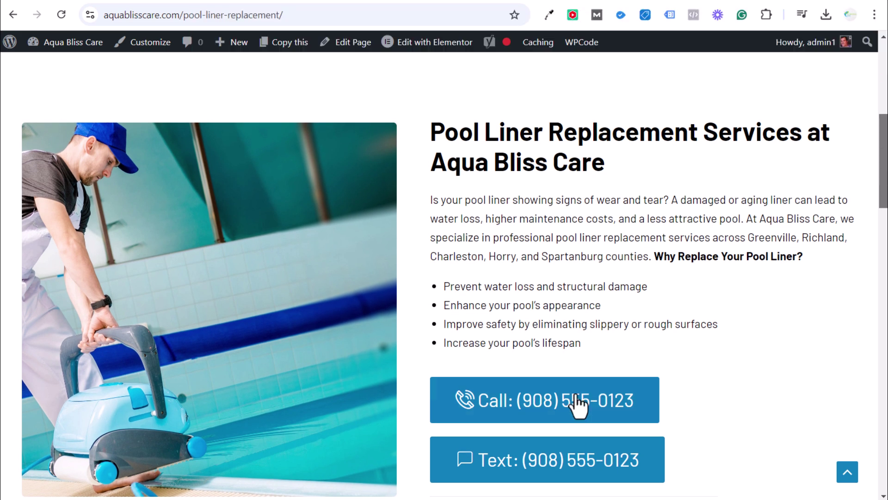
left_click_drag(883, 146, 883, 74)
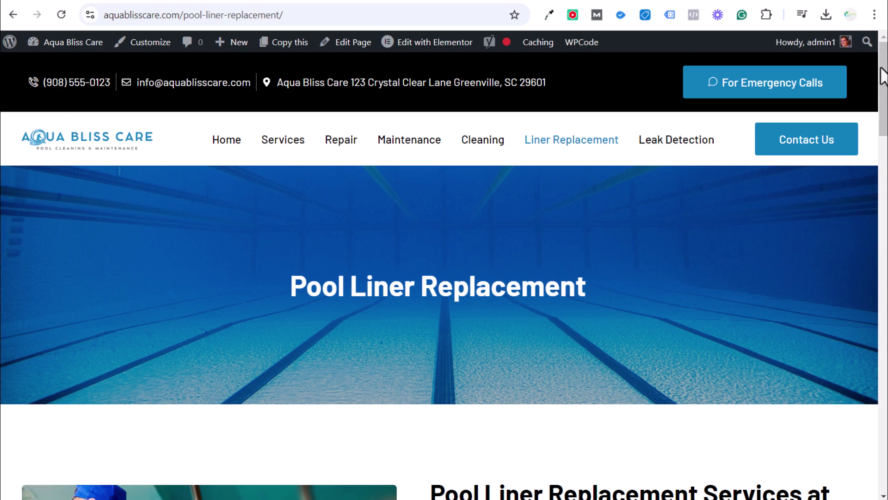
left_click_drag(883, 74, 882, 426)
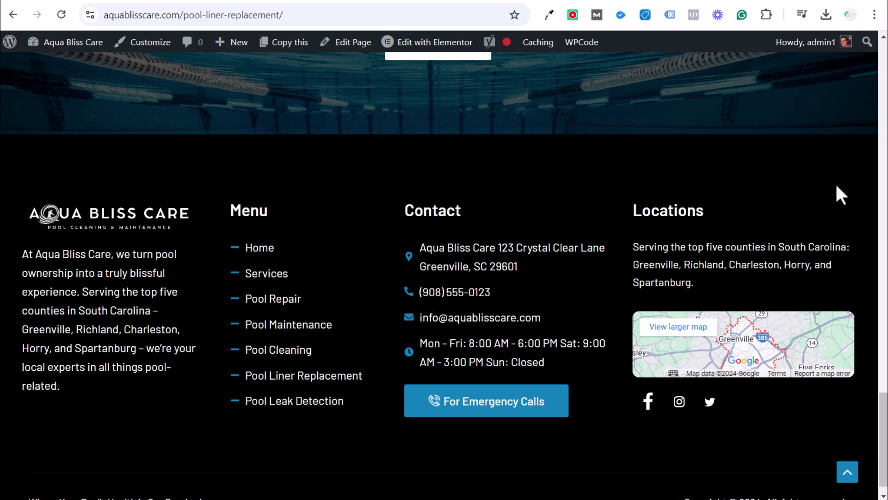
left_click_drag(882, 435, 882, 153)
scroll(444, 277, "down", 2)
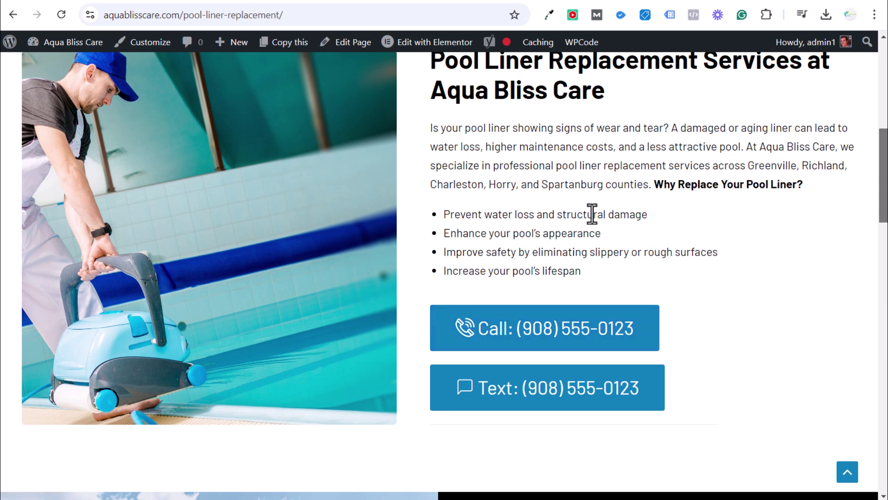
scroll(593, 213, "up", 3)
scroll(608, 226, "down", 3)
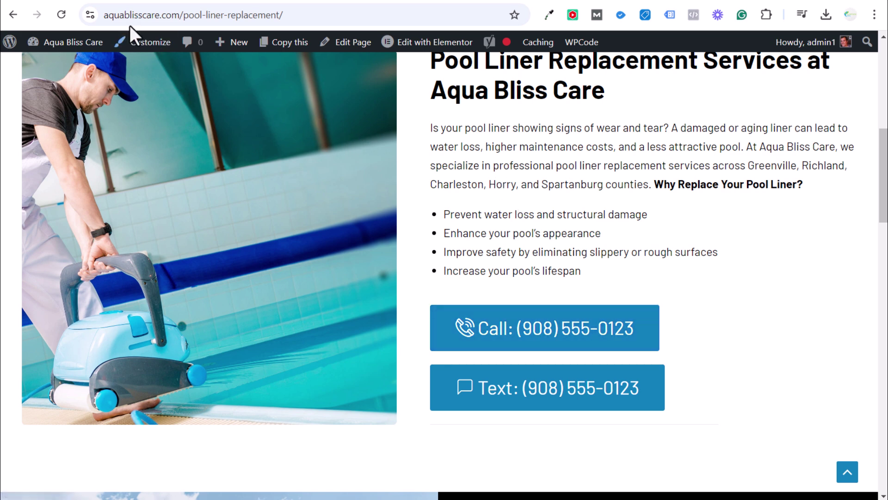
Create a Phone calls conversion action for calls to a number on your website and continue
left_click(119, 2)
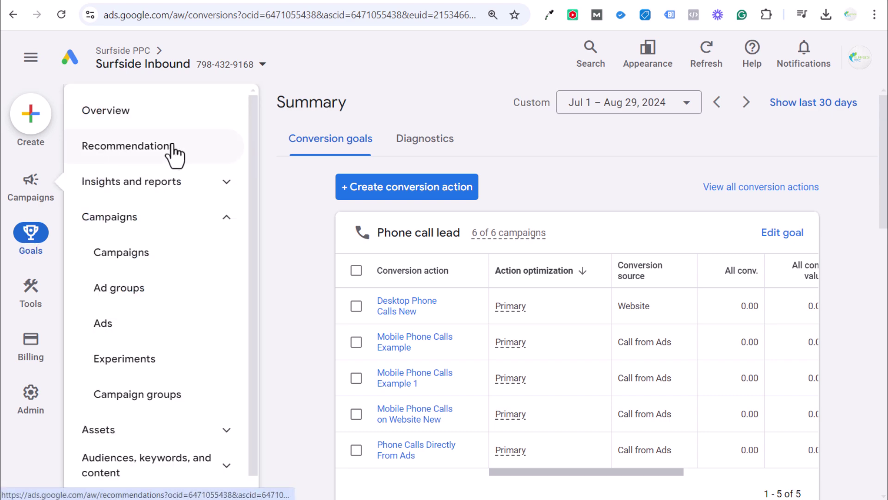
left_click(369, 197)
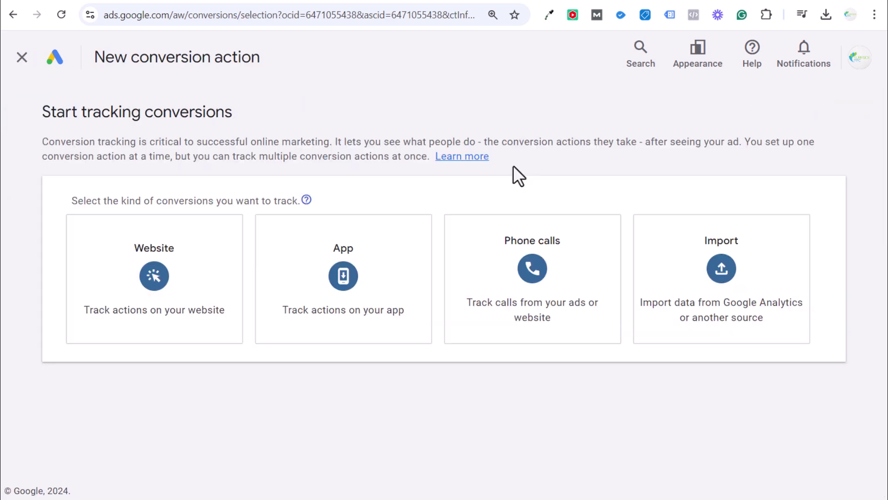
left_click(557, 289)
scroll(363, 362, "down", 2)
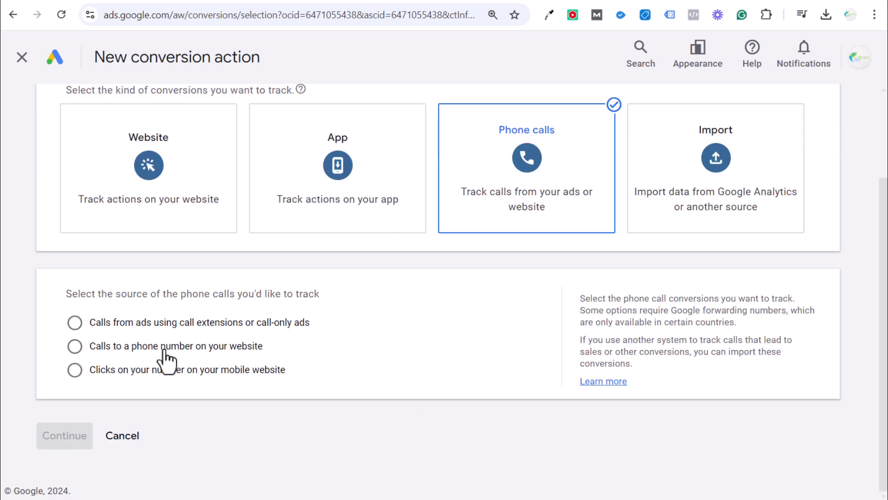
left_click(111, 347)
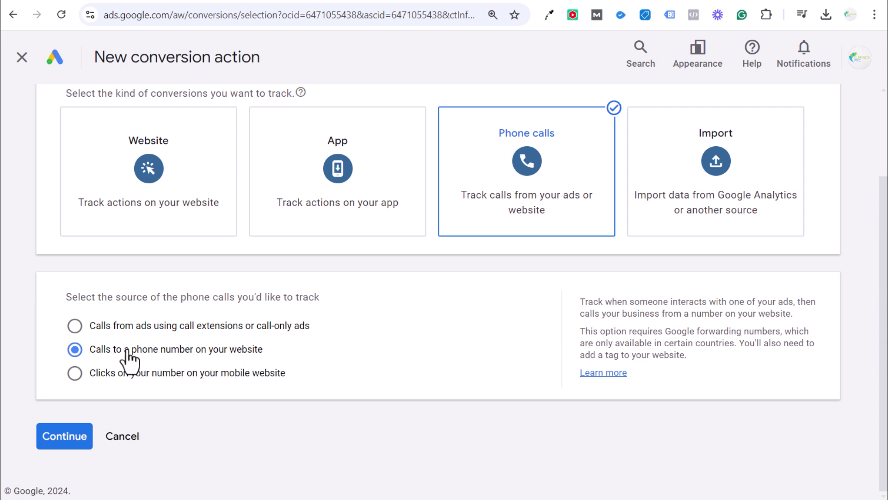
left_click(52, 444)
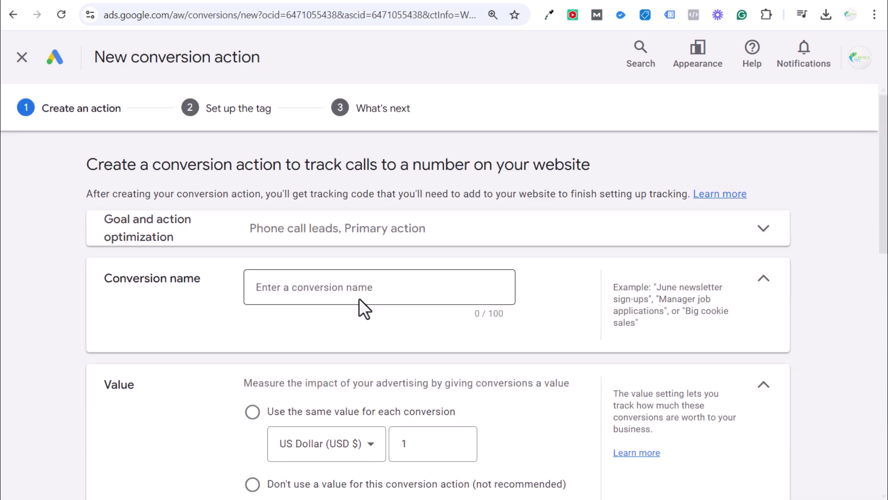
Name the conversion action 'Desktop Phone Calls Example 1'
left_click(355, 291)
scroll(611, 296, "down", 1)
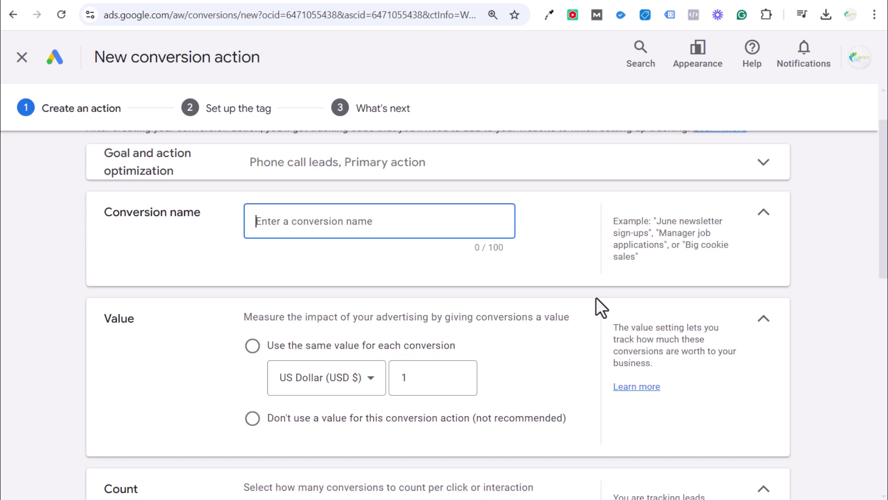
type("Desktop")
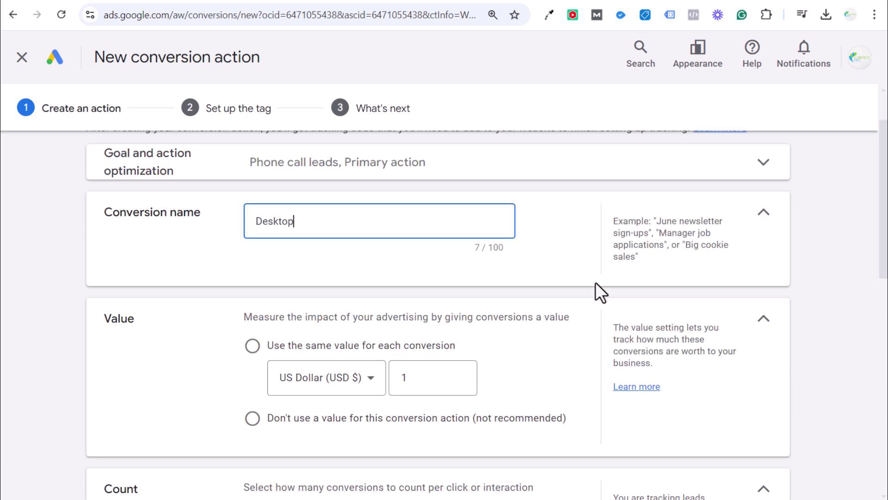
type(" Phone Calls")
type("Example 1")
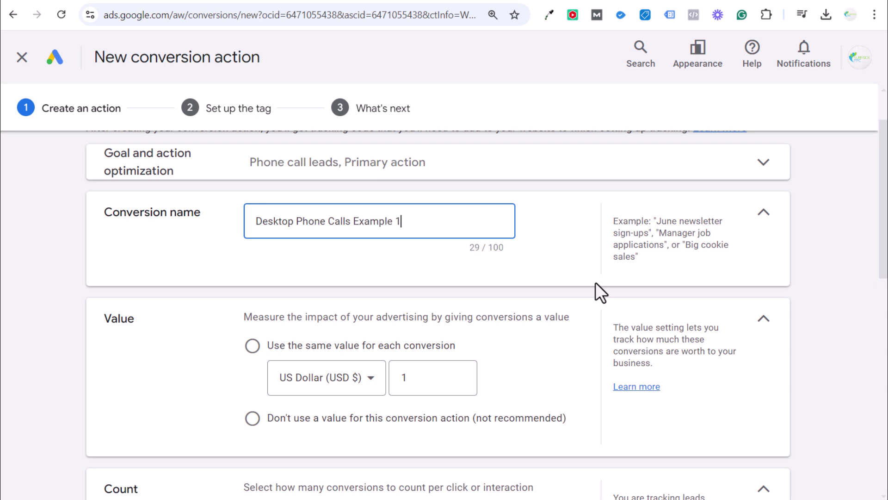
Use the same value for each conversion, set to 1 USD
left_click(267, 347)
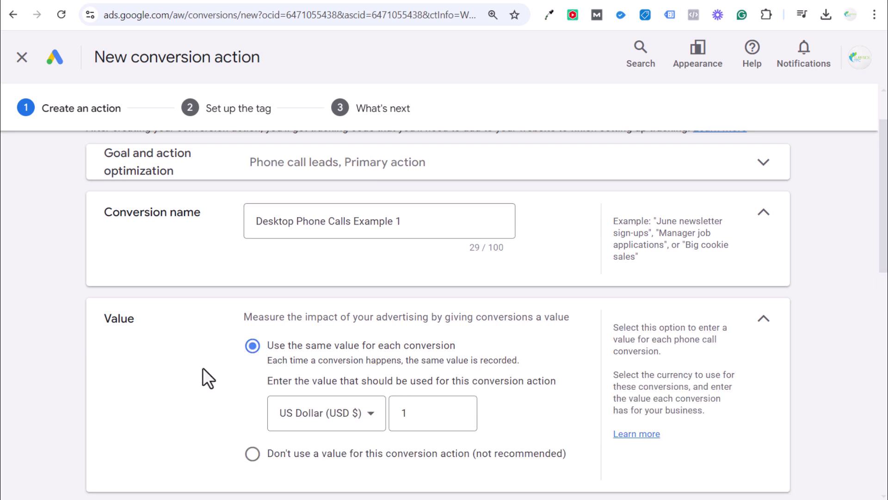
scroll(204, 377, "down", 3)
double_click(430, 284)
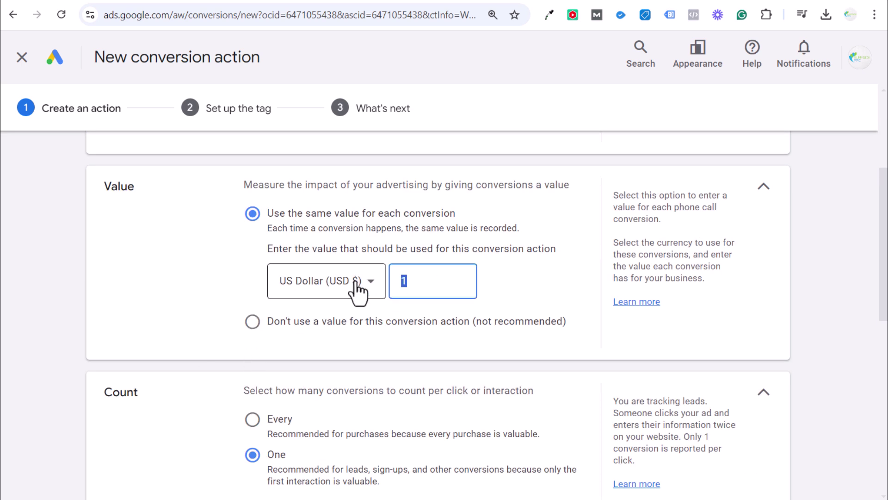
key("BackSpace")
type("2")
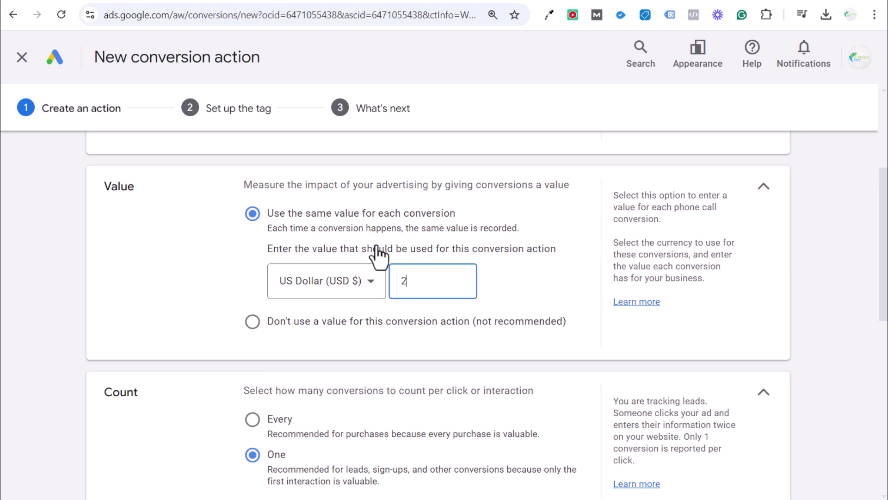
key("BackSpace")
type("3")
left_click_drag(404, 279, 366, 292)
type("50")
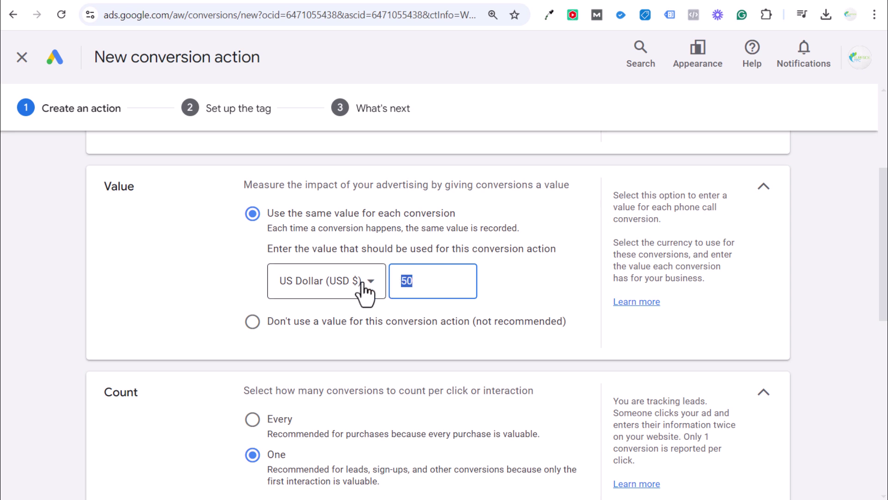
left_click(422, 280)
key("BackSpace")
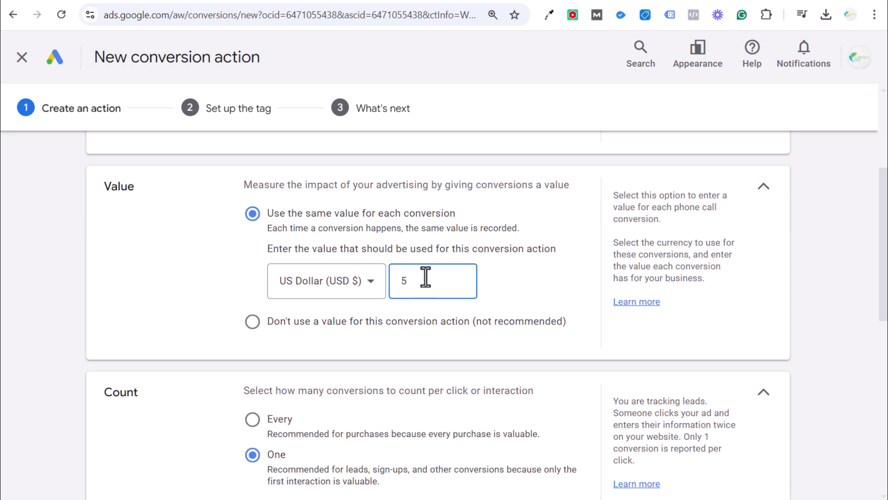
key("BackSpace")
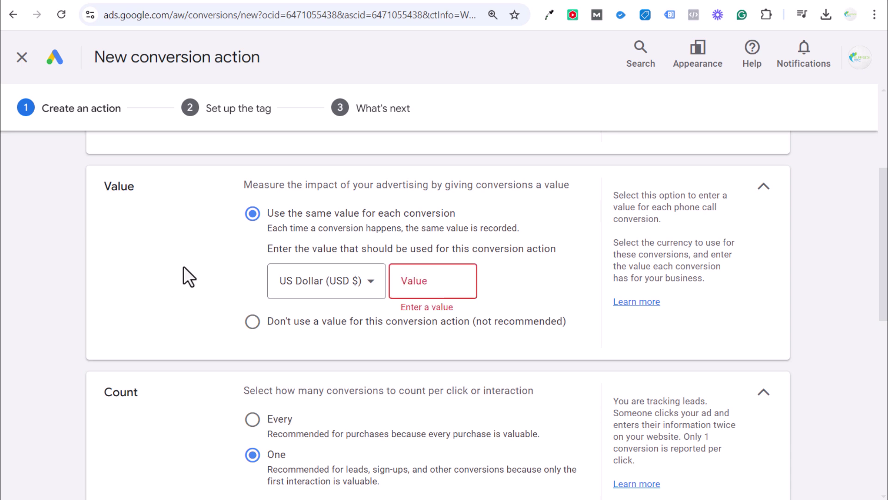
type("1")
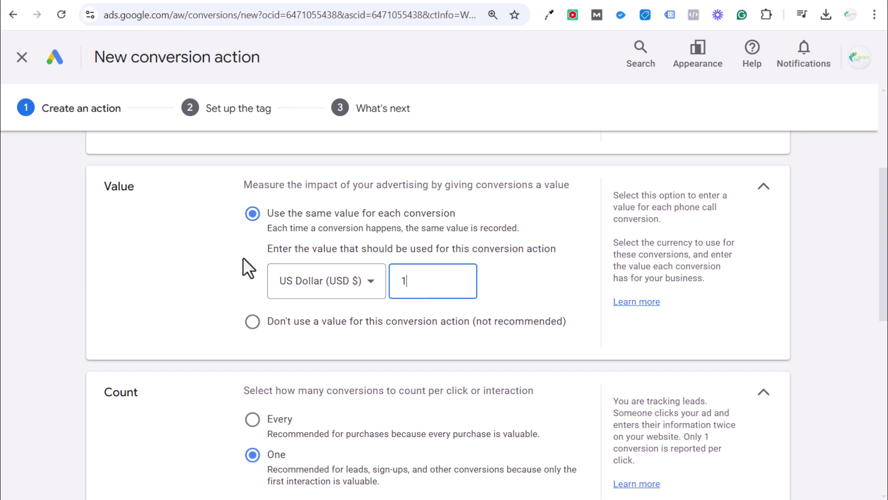
Scroll to the phone numbers section and select the Call button's number on the Aqua Bliss page
scroll(221, 257, "down", 4)
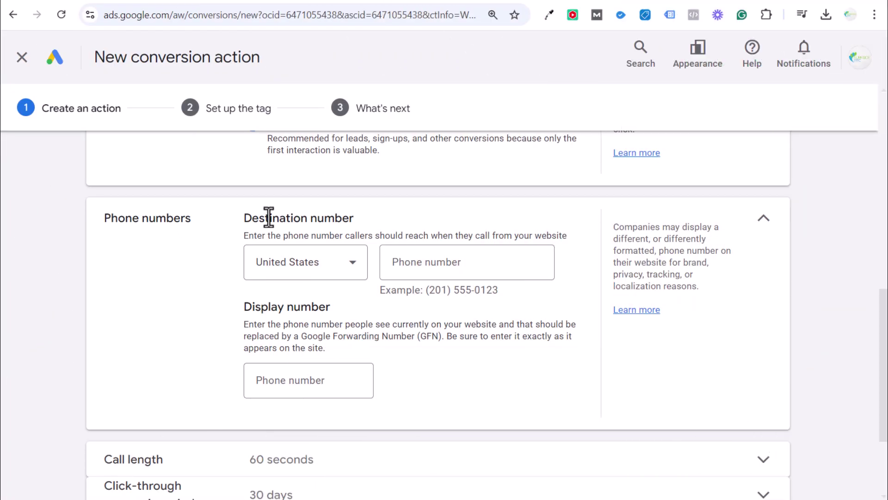
left_click_drag(253, 218, 377, 221)
left_click(339, 250)
left_click_drag(258, 312, 353, 308)
left_click(350, 309)
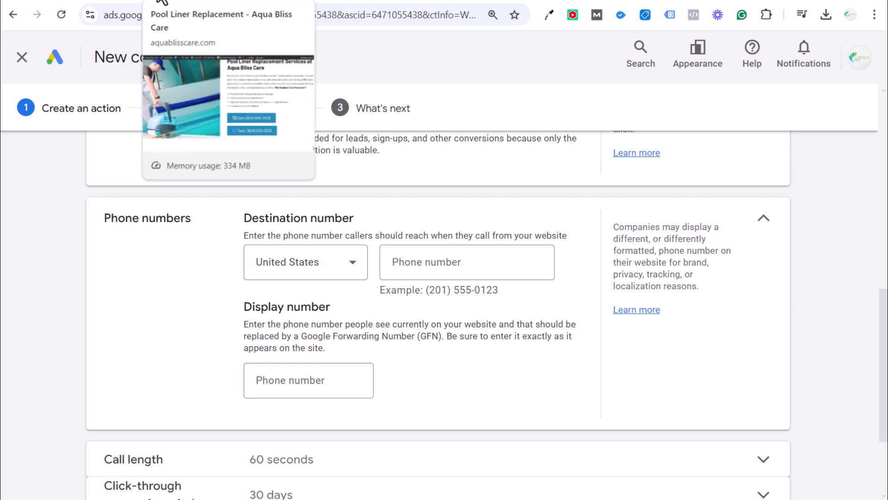
left_click(163, 3)
left_click_drag(638, 329, 515, 328)
key("ctrl+c")
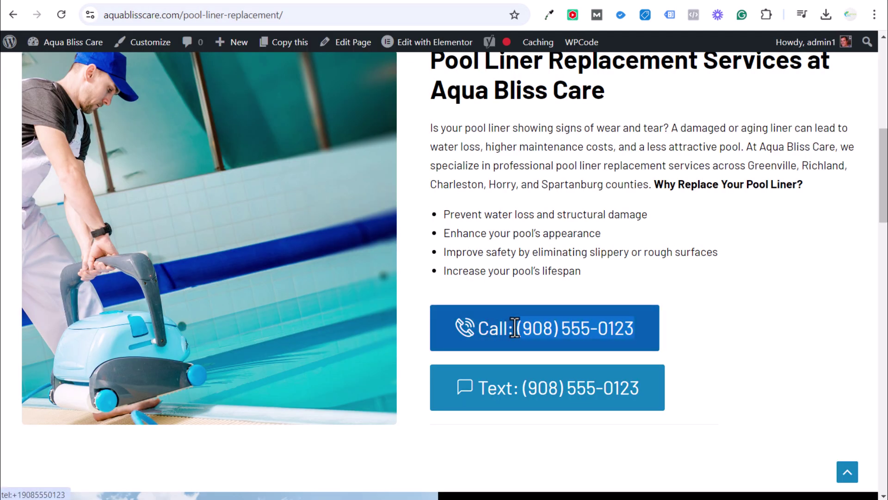
Paste the website's call number as the destination number, removing its leading space
left_click(114, 4)
left_click(453, 266)
key("ctrl+v")
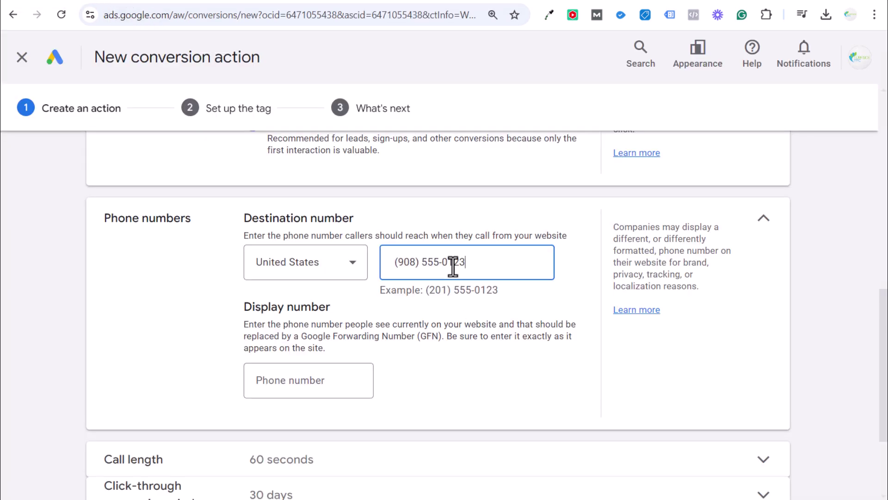
left_click(395, 262)
key("Delete")
Compare the entered destination number against the example number format
left_click_drag(498, 290, 420, 290)
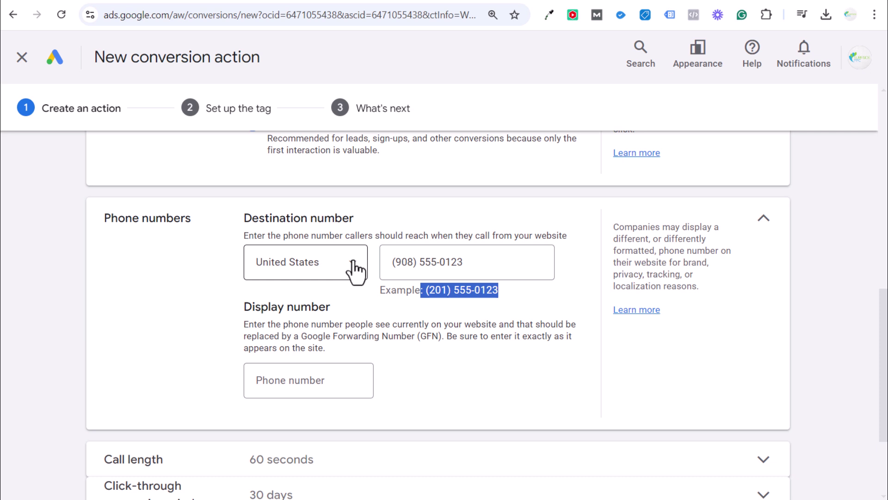
left_click(418, 290)
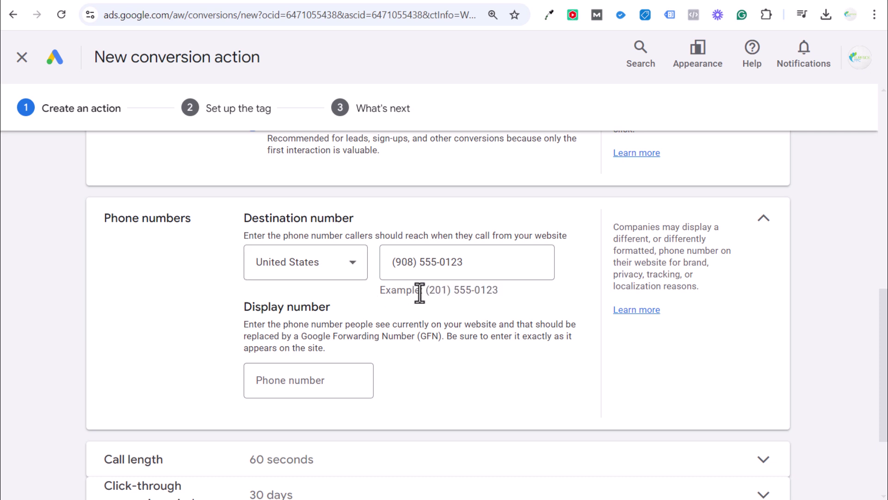
left_click_drag(427, 290, 451, 292)
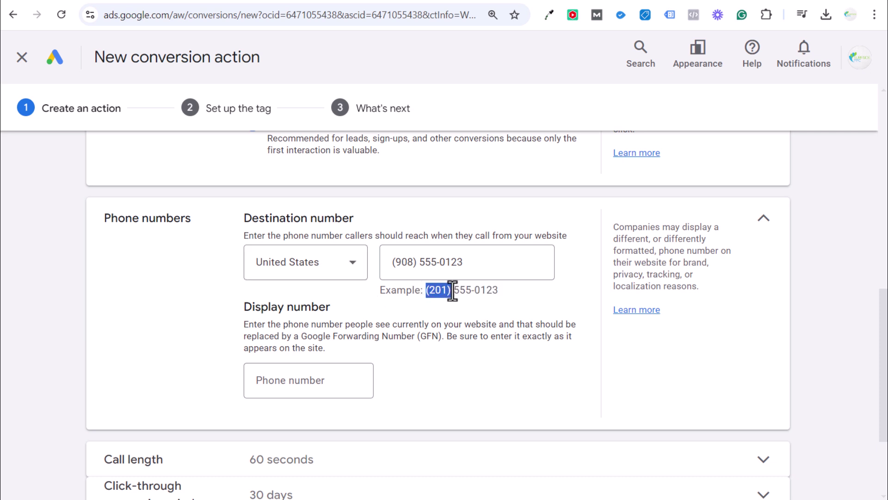
left_click(431, 262)
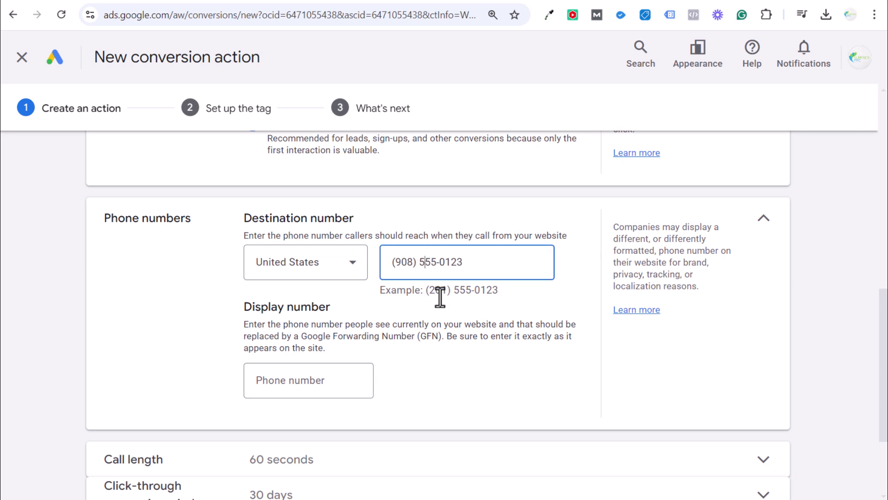
left_click_drag(499, 290, 436, 297)
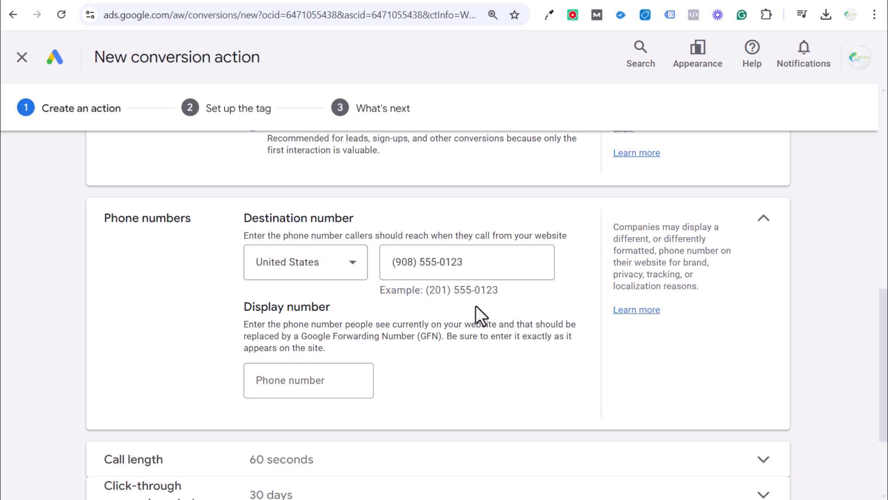
left_click_drag(476, 276, 371, 278)
key("ctrl+c")
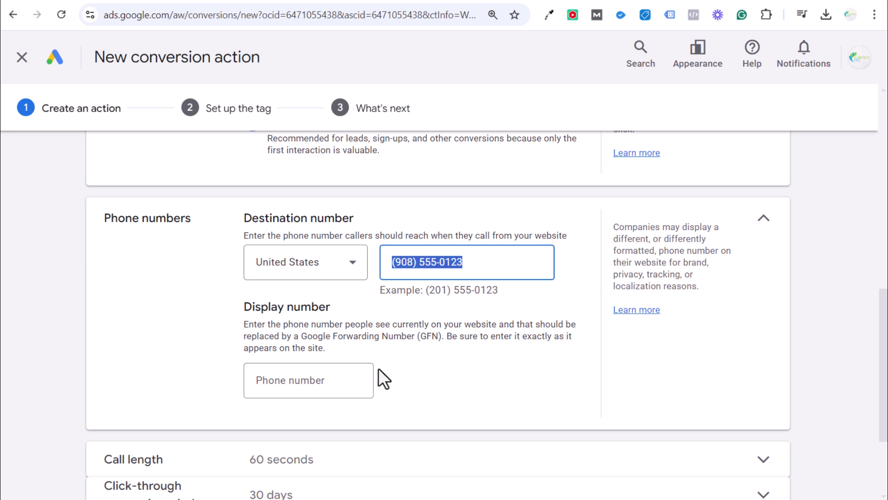
Paste the website's call number into the Display number field
left_click(365, 325)
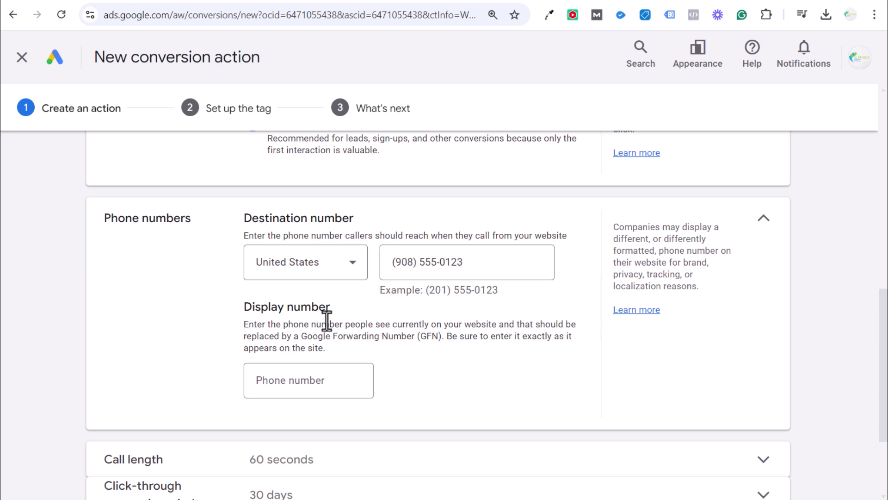
left_click(155, 1)
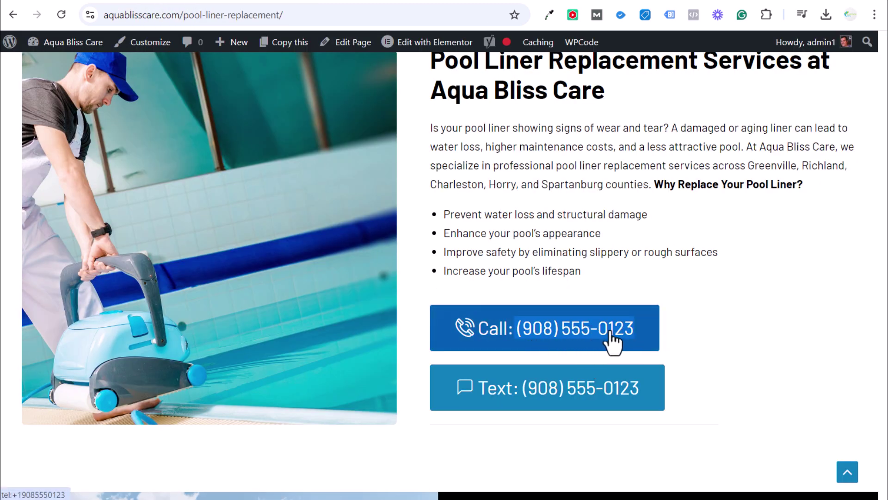
left_click(109, 4)
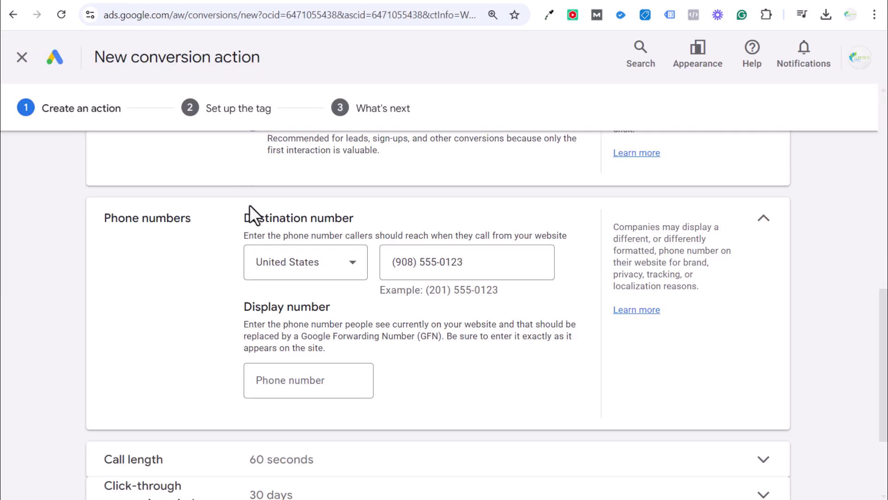
left_click(301, 379)
key("ctrl+v")
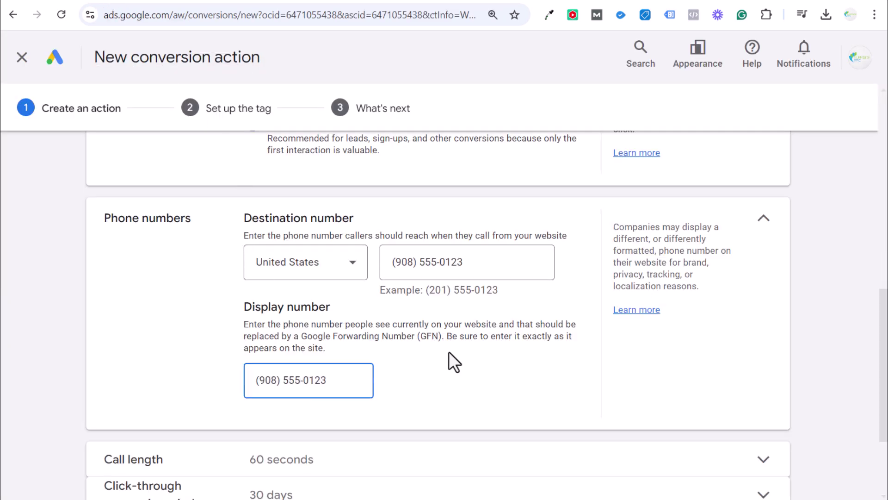
left_click_drag(340, 381, 240, 381)
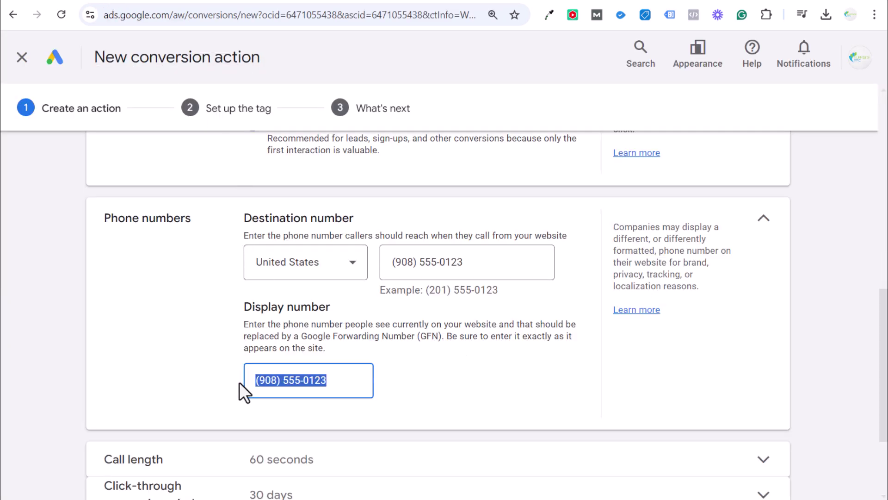
left_click(306, 326)
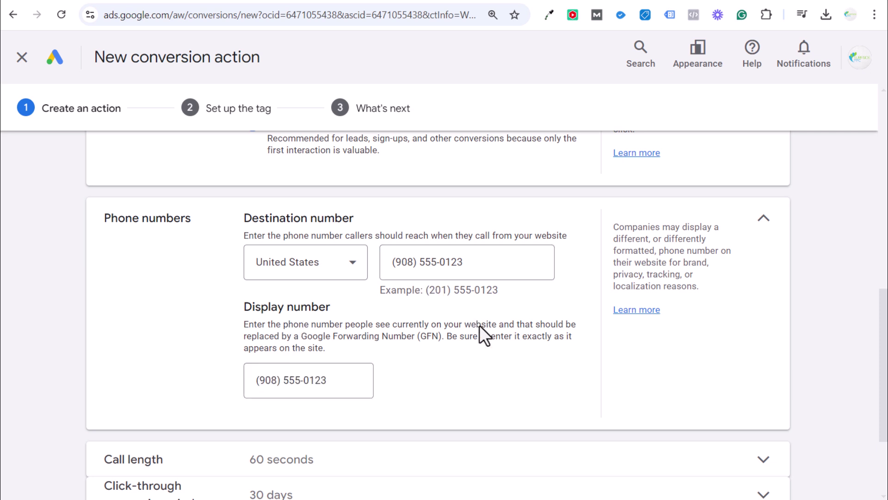
Reformat the display number with parentheses around the area code to match the website
scroll(484, 348, "down", 1)
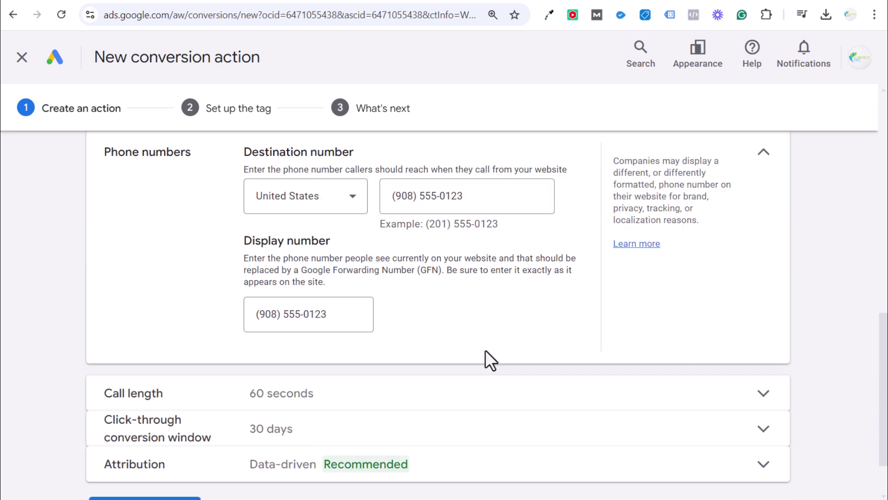
left_click(283, 314)
key("BackSpace")
key("BackSpace")
type("-")
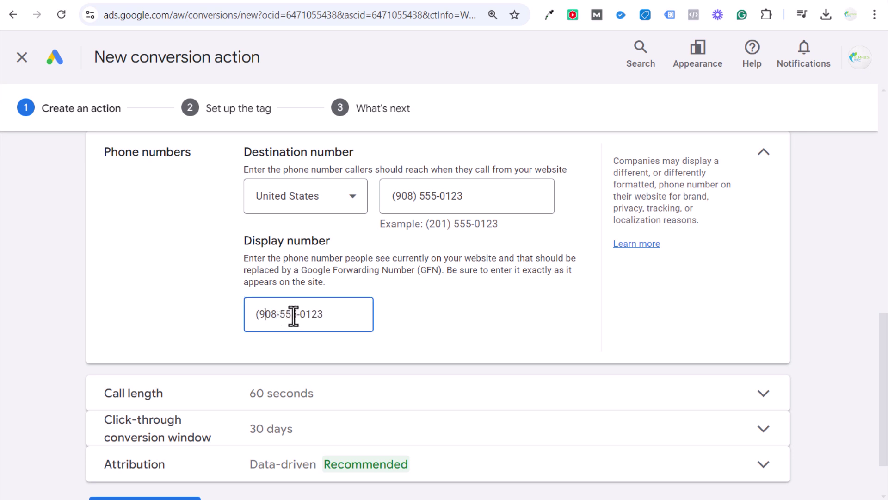
key("BackSpace")
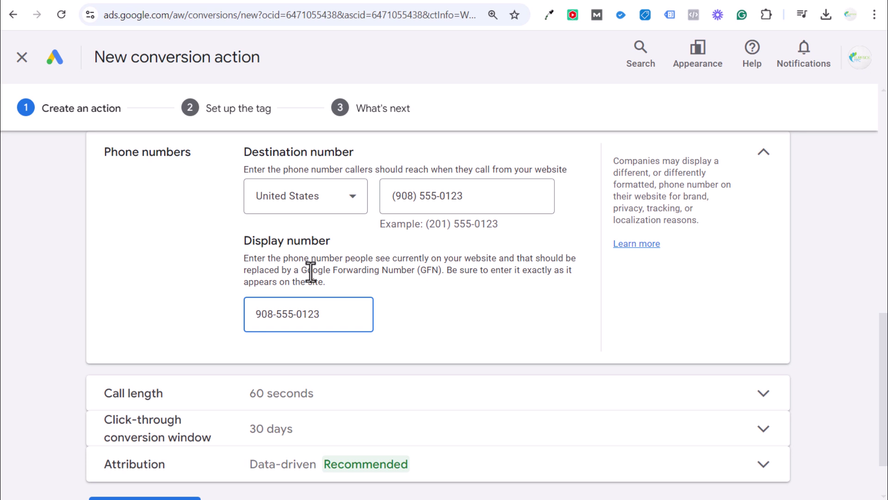
left_click(284, 319)
key("BackSpace")
type(")")
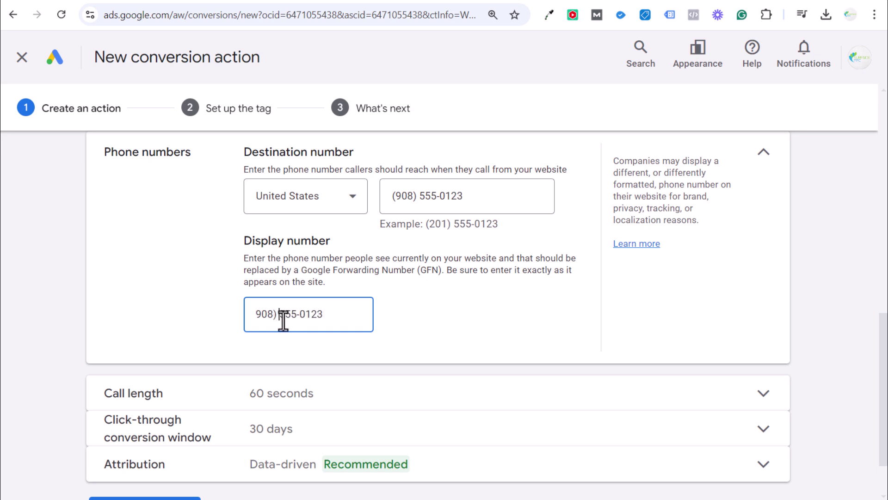
key("Home")
type("(")
left_click(491, 300)
Keep the conversion's minimum call length at 60 seconds
scroll(509, 292, "down", 2)
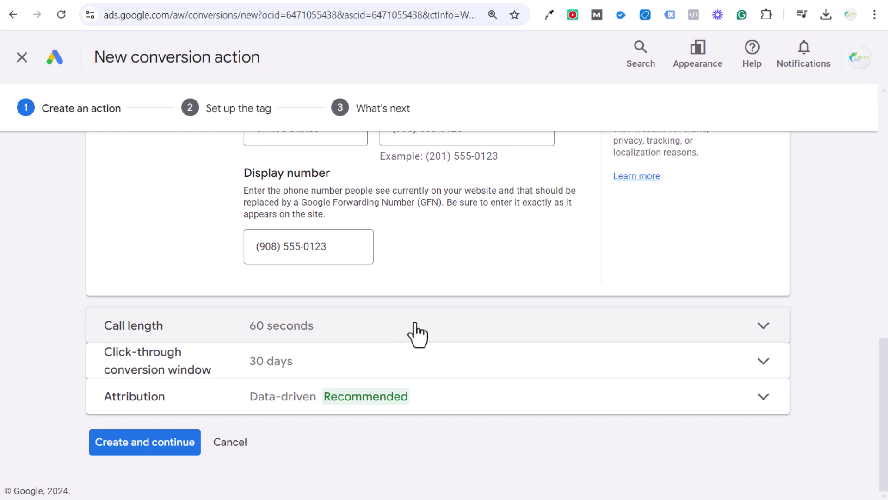
left_click(456, 331)
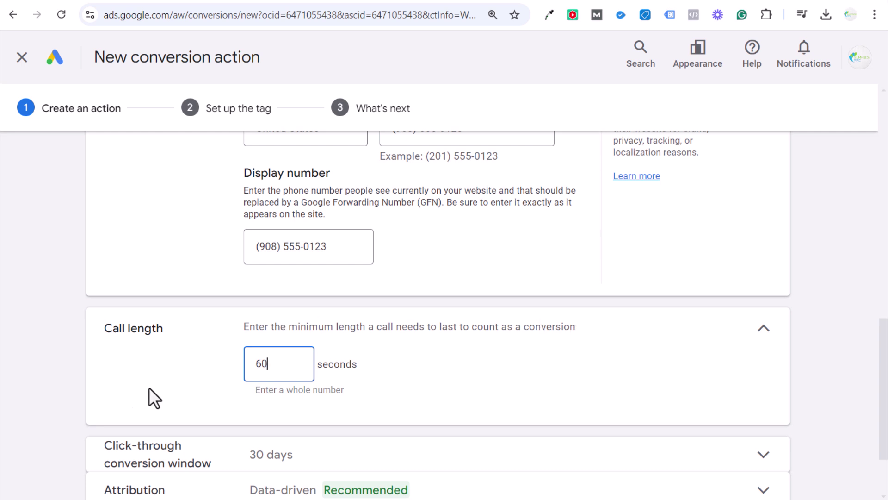
left_click_drag(273, 368, 241, 367)
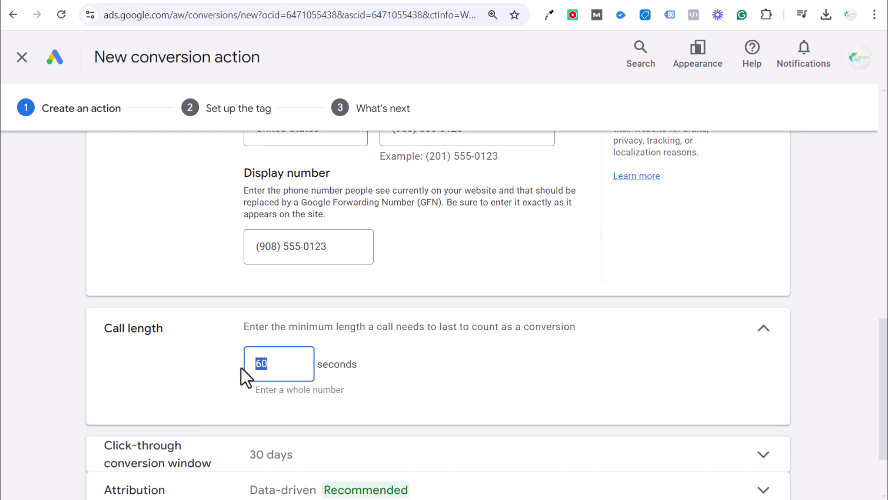
left_click(293, 363)
left_click(735, 327)
left_click(763, 333)
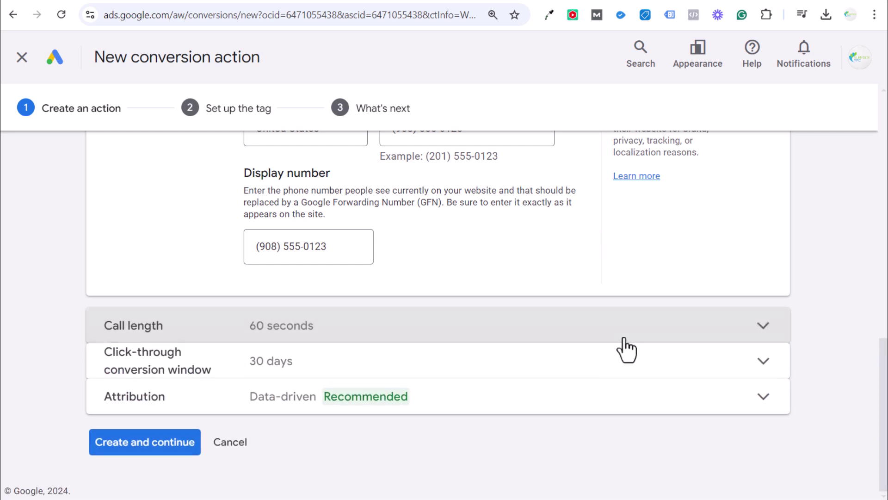
left_click(388, 331)
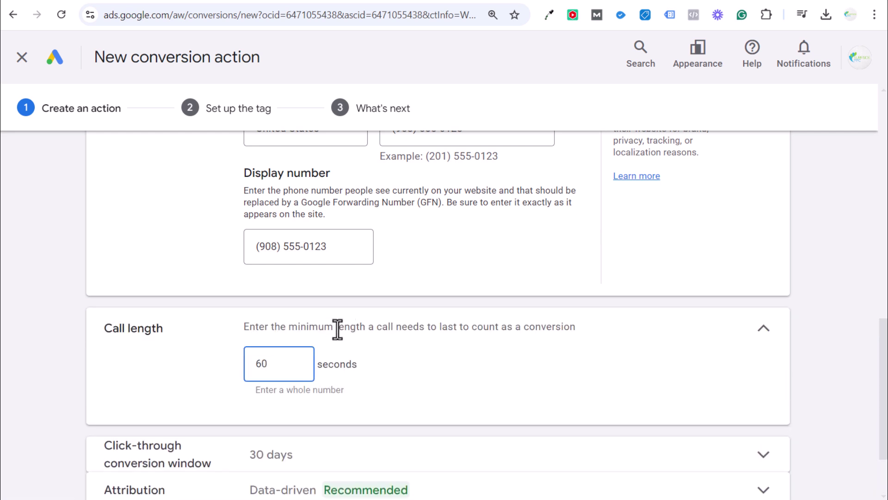
left_click(755, 338)
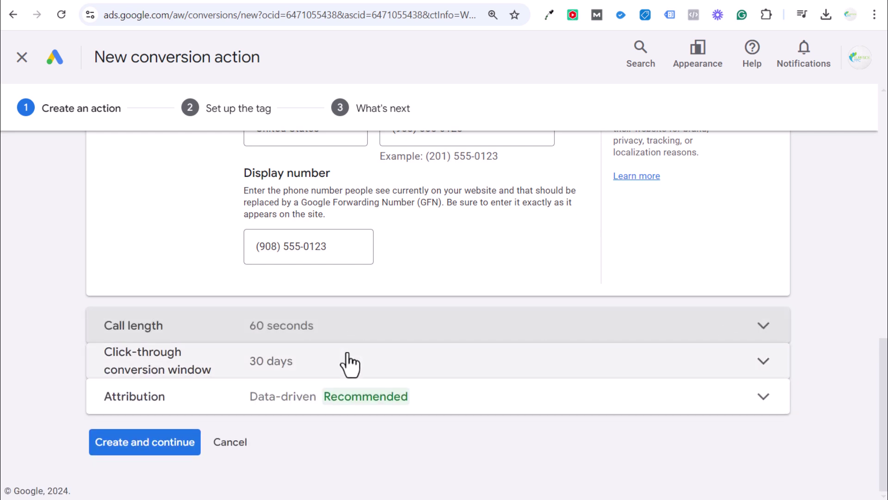
Set the click-through conversion window to 60 days and create the conversion action
left_click(351, 365)
left_click(314, 455)
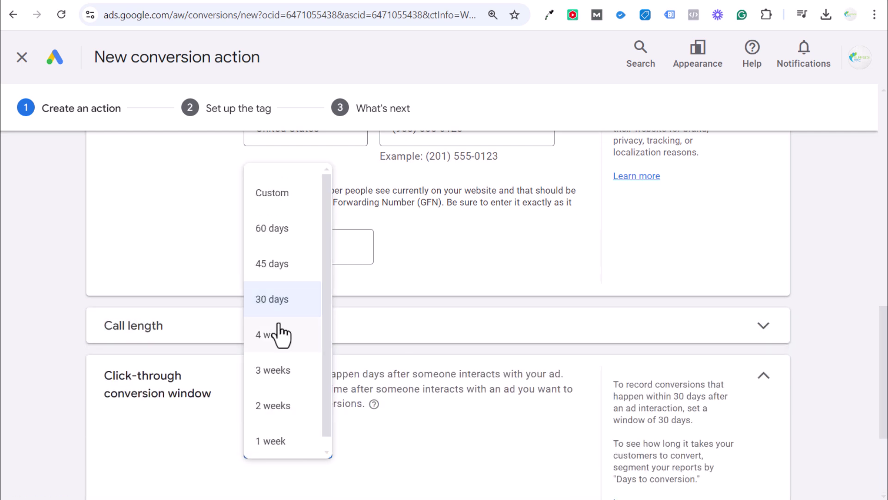
left_click(279, 235)
left_click(759, 374)
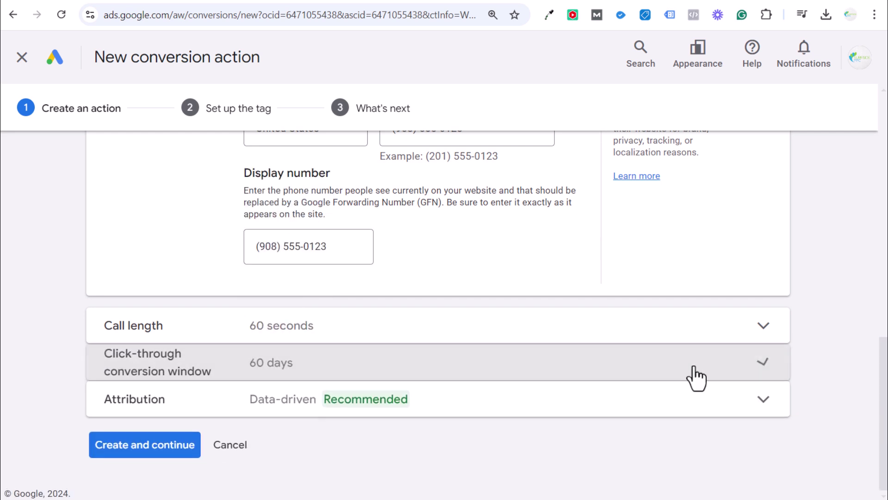
left_click(144, 441)
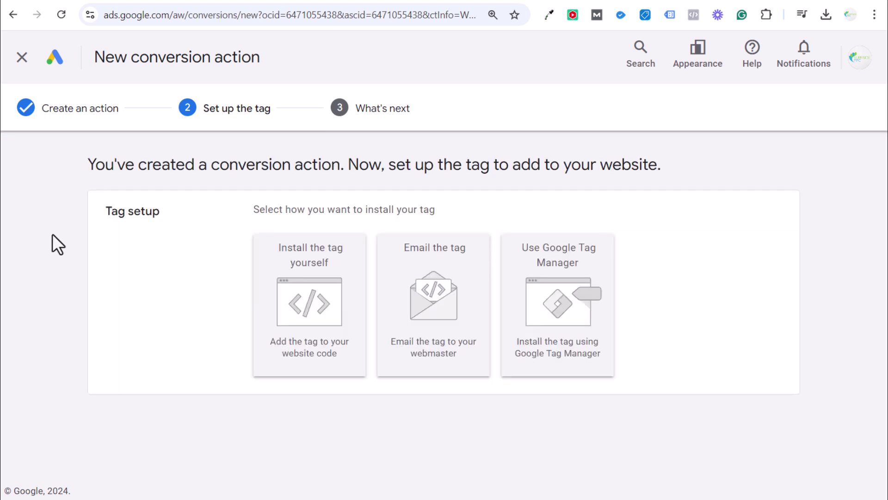
Choose Google Tag Manager installation and review the Conversion ID, label and Conversion Linker instructions
left_click(539, 295)
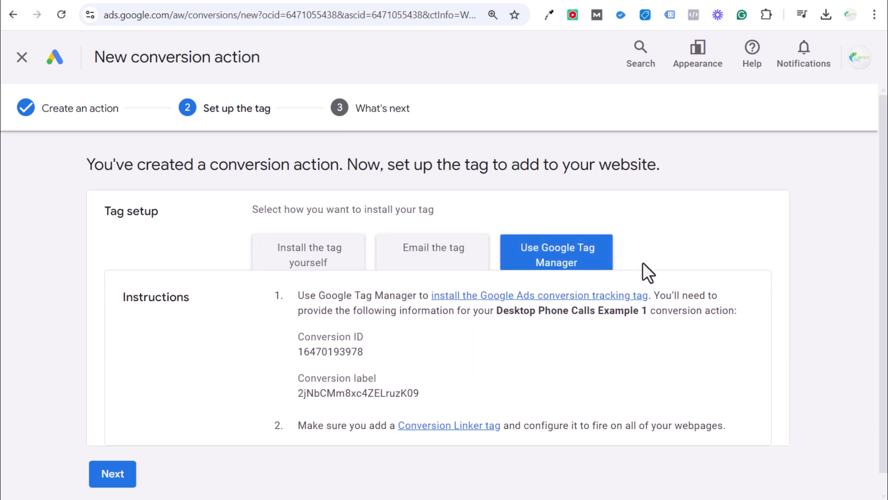
scroll(657, 266, "down", 1)
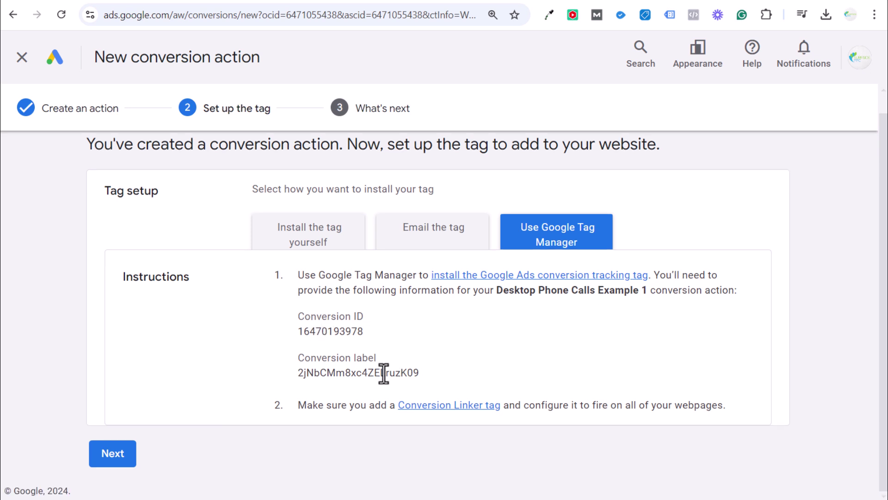
left_click_drag(385, 372, 391, 374)
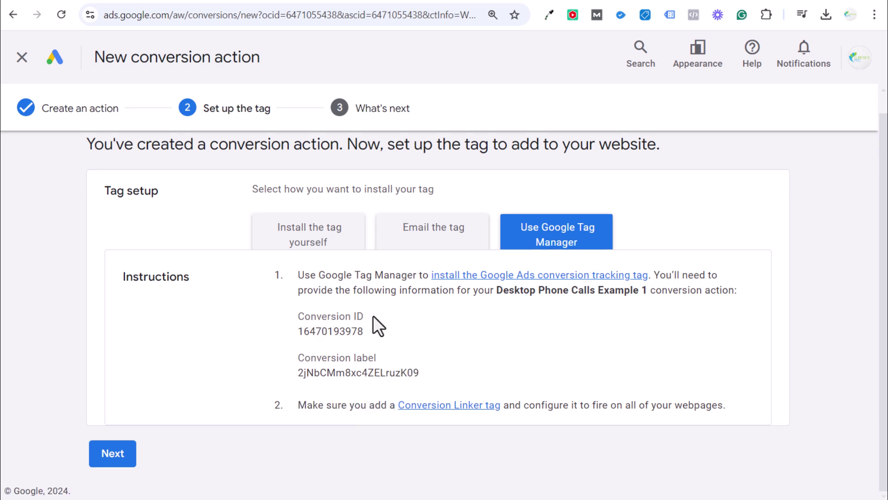
left_click(87, 2)
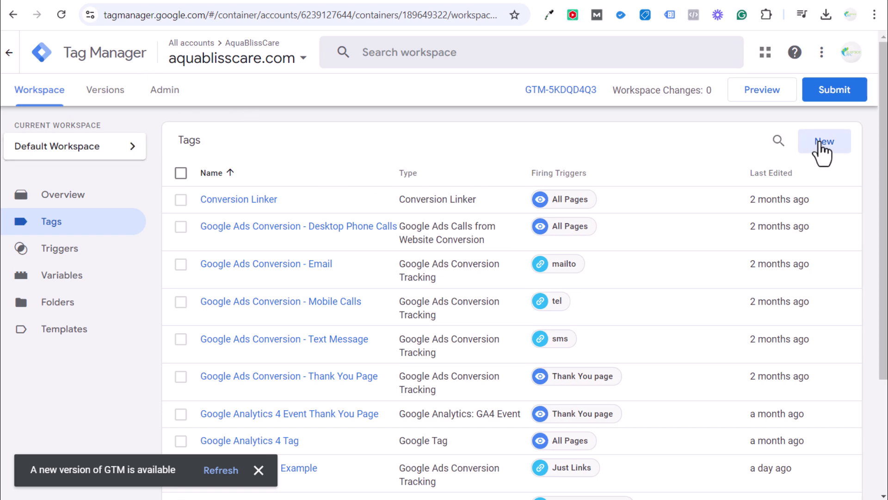
left_click(820, 147)
left_click(109, 9)
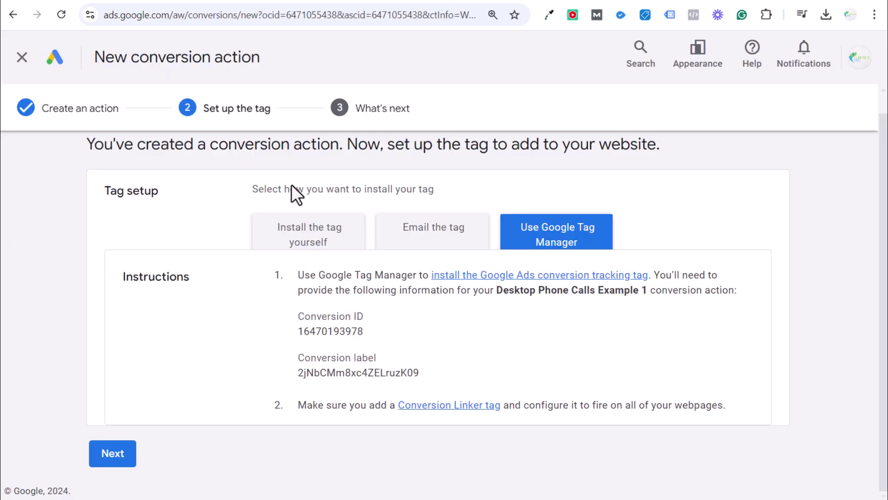
left_click_drag(746, 401, 299, 411)
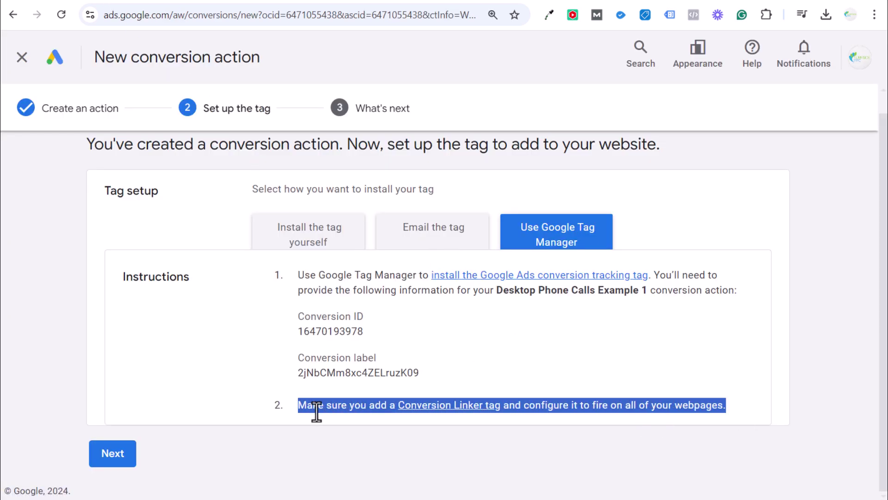
left_click(319, 410)
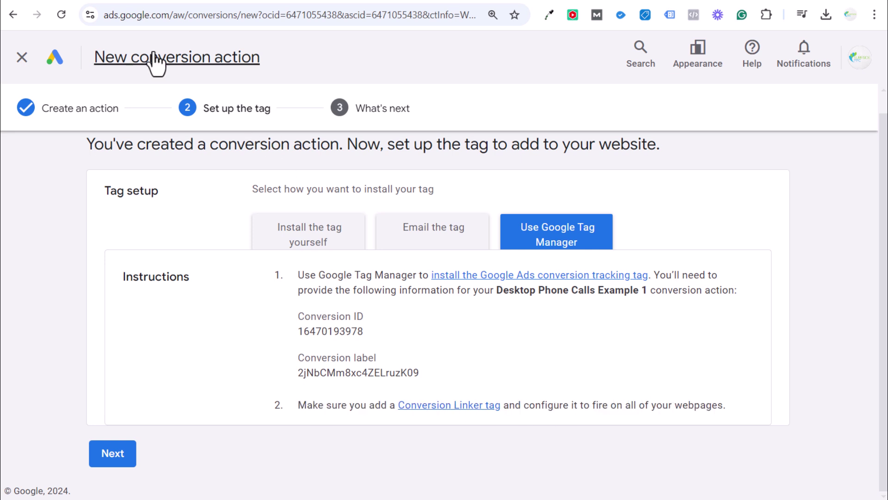
Draft a new Conversion Linker tag firing on All Pages
left_click(81, 1)
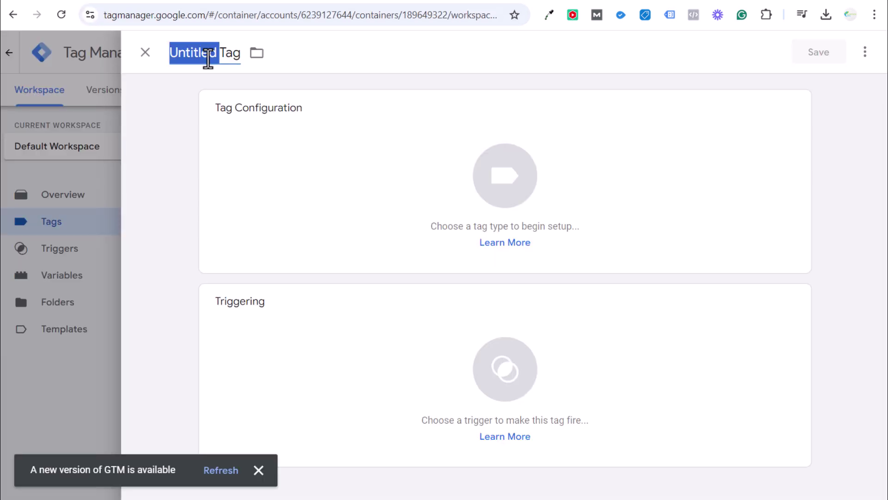
triple_click(182, 60)
left_click(303, 182)
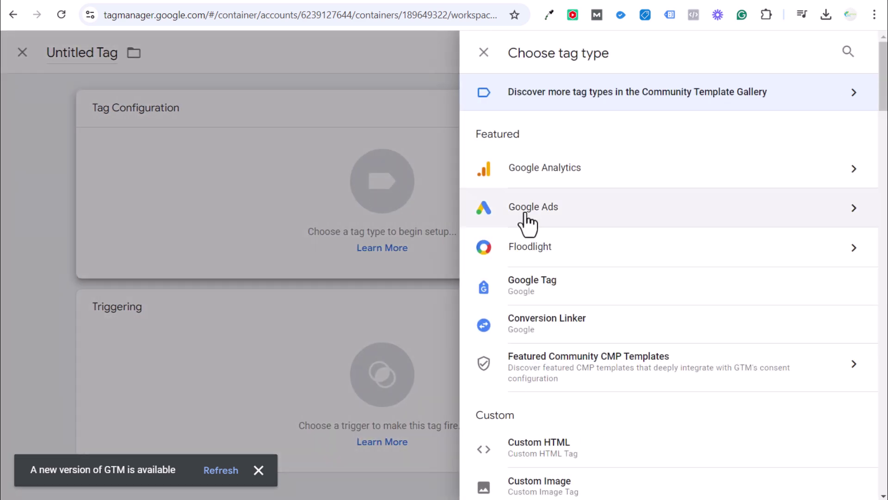
left_click(562, 224)
left_click(583, 134)
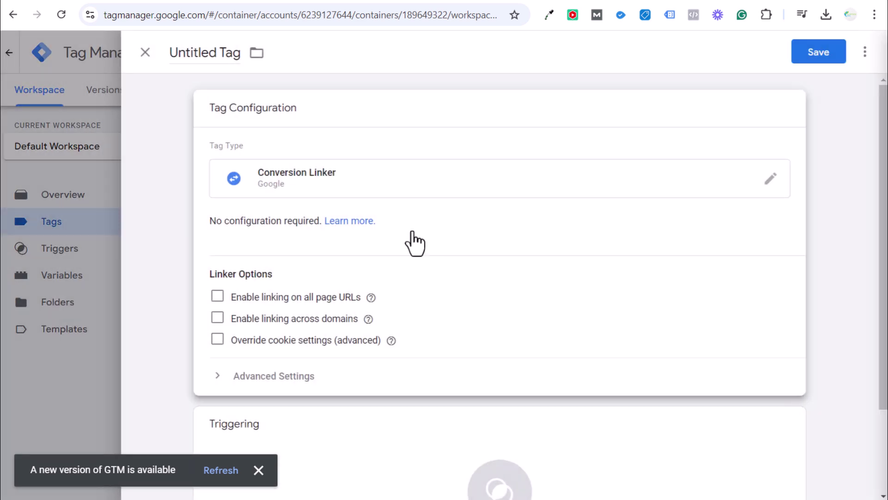
left_click(373, 459)
left_click(265, 124)
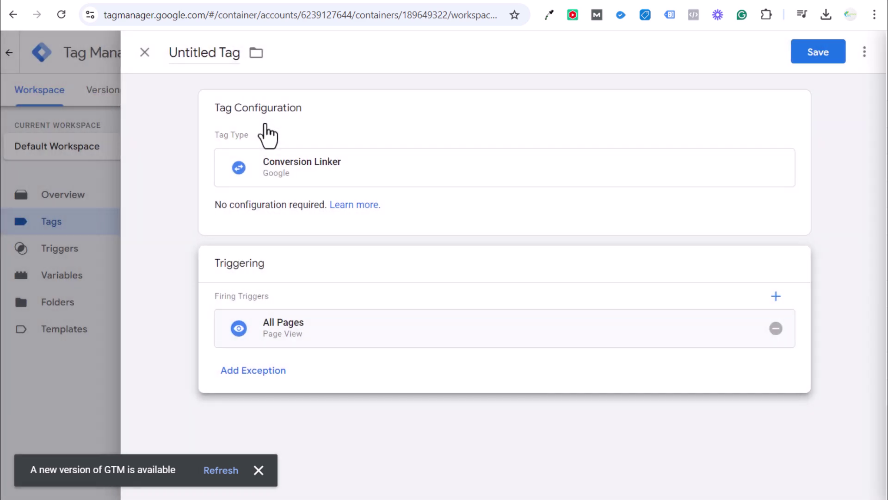
Close the tag type chooser and editor, discarding the unsaved draft tag
left_click(405, 171)
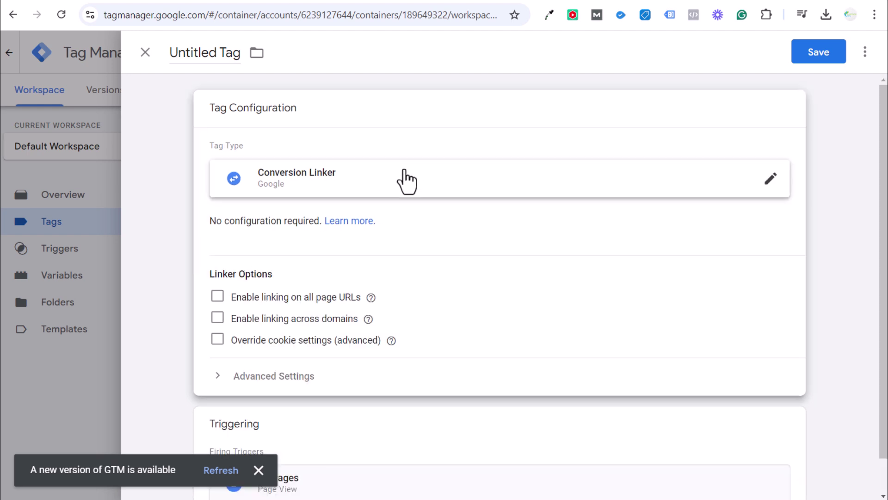
left_click(404, 170)
left_click(621, 212)
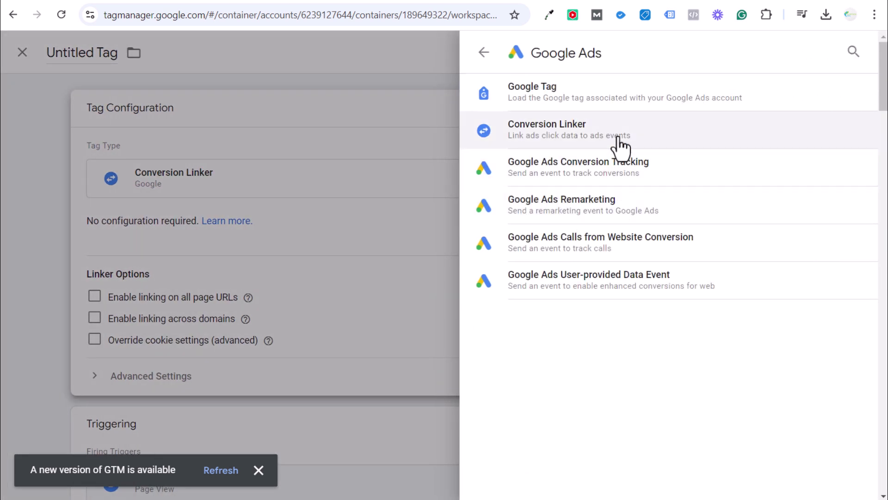
left_click(484, 53)
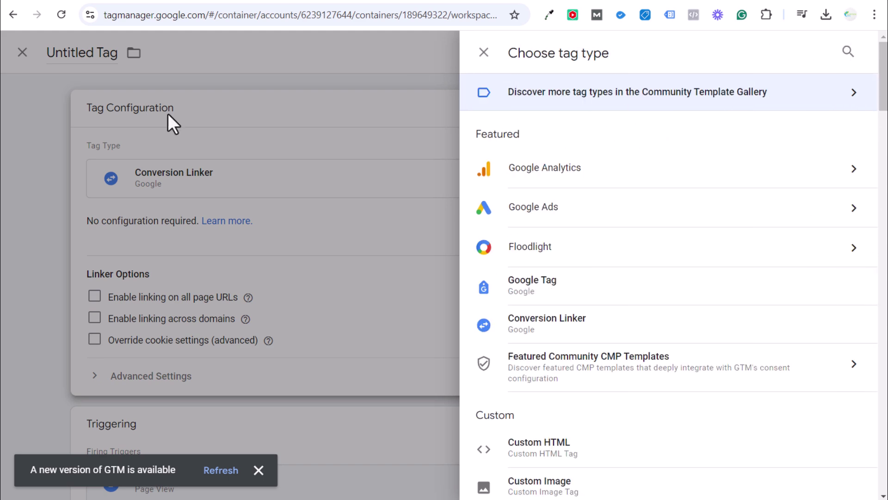
left_click(489, 60)
left_click(145, 53)
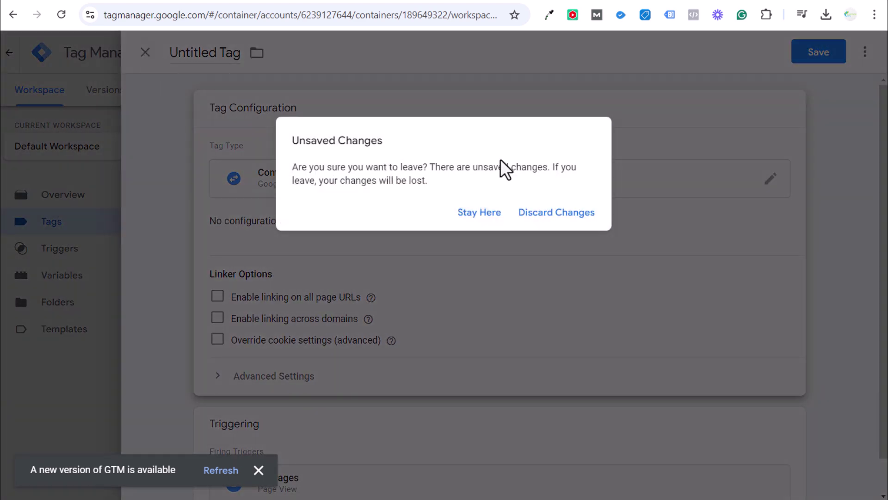
left_click(547, 236)
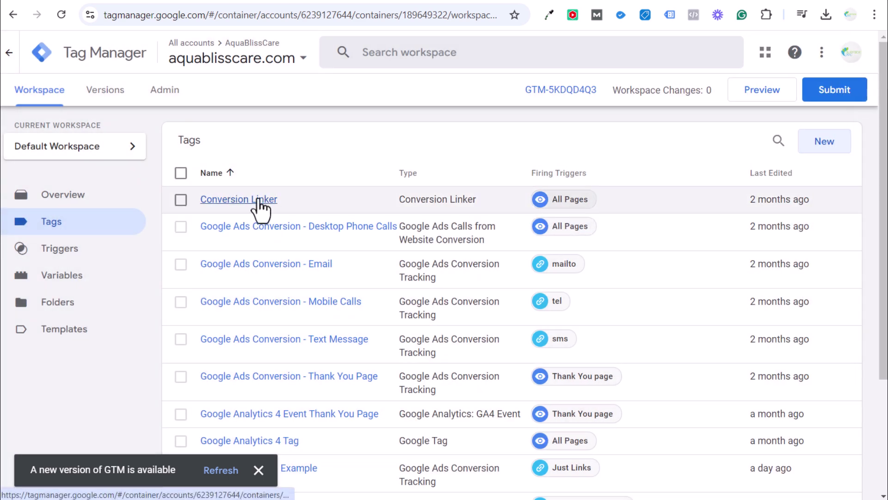
Create a Google Ads Calls from Website Conversion tag and paste in the site's phone number
left_click(823, 142)
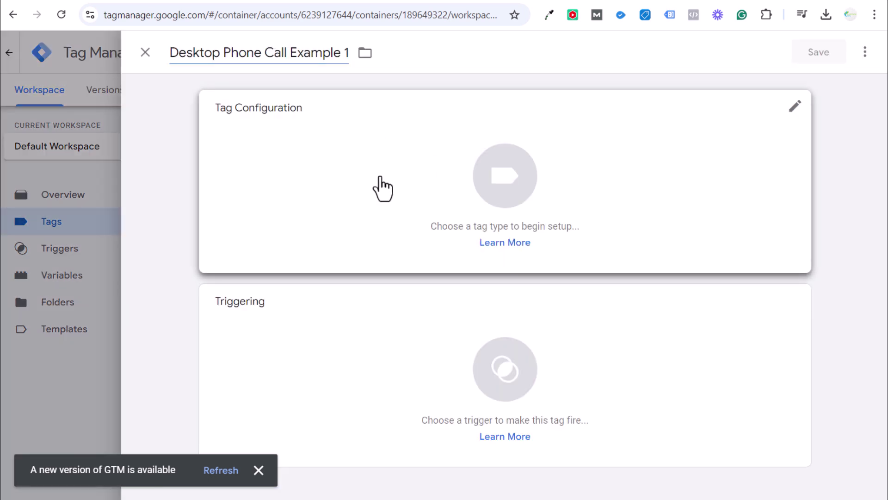
left_click(379, 185)
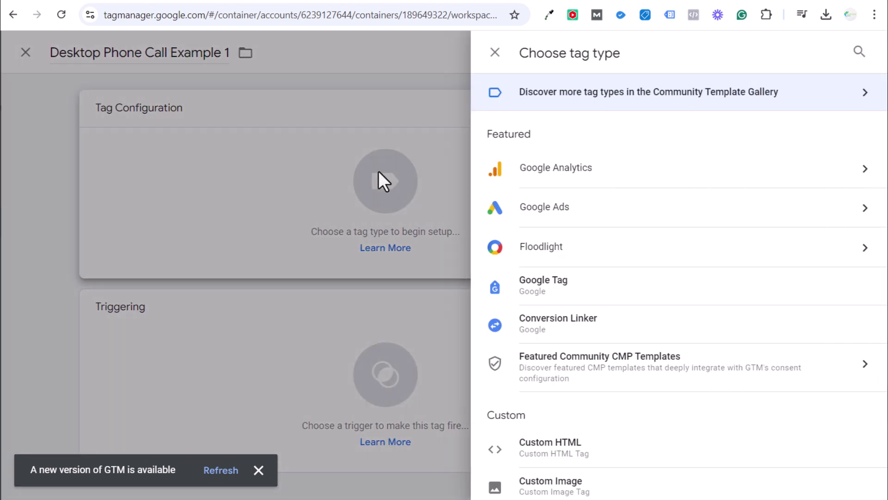
left_click(537, 209)
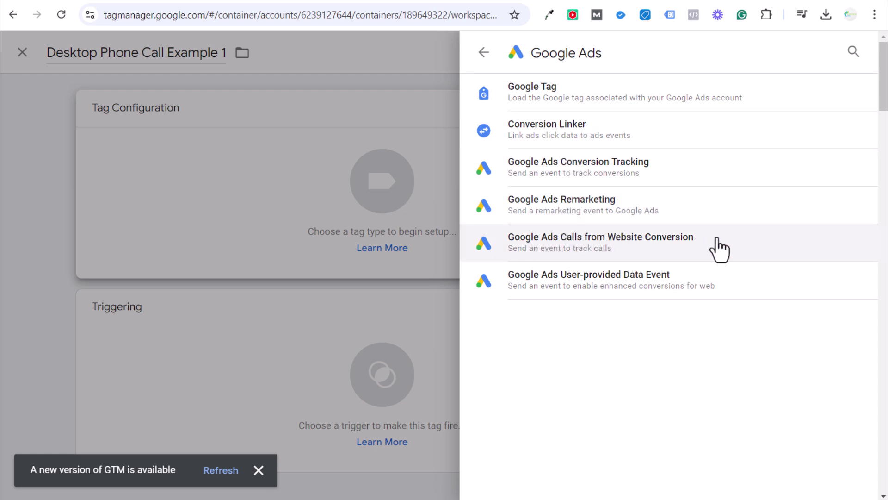
left_click(749, 247)
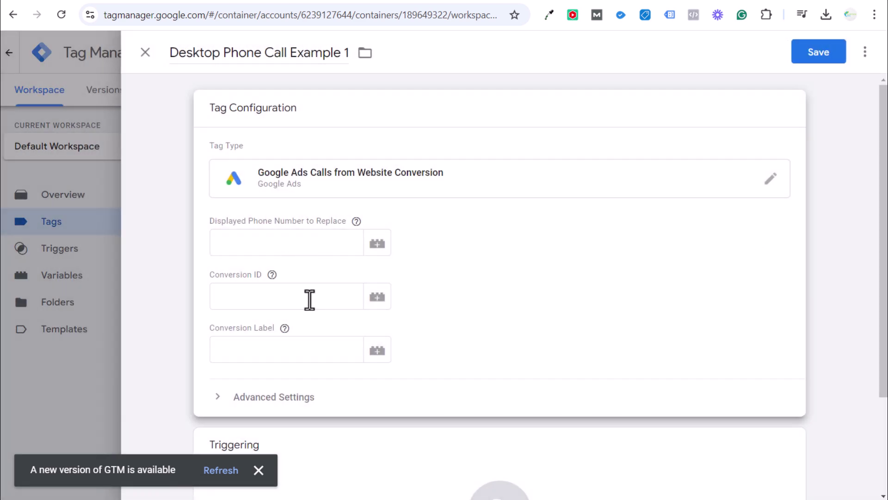
left_click(296, 245)
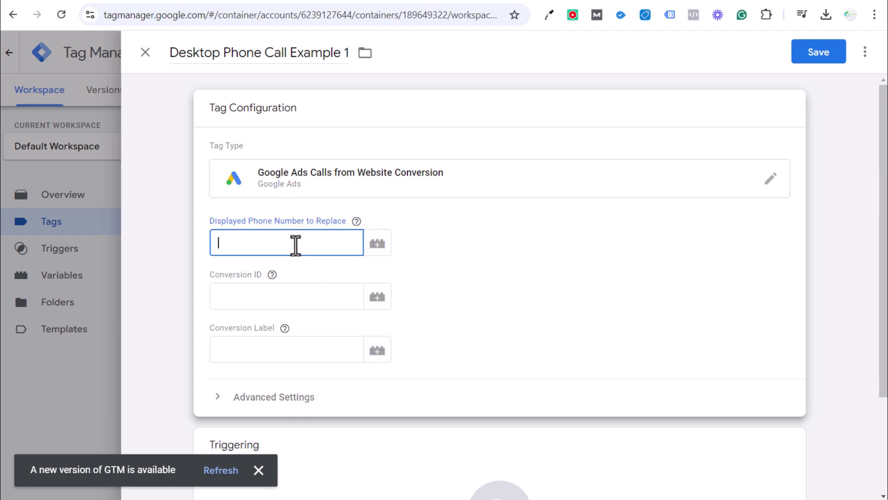
type("(908) 555-0123")
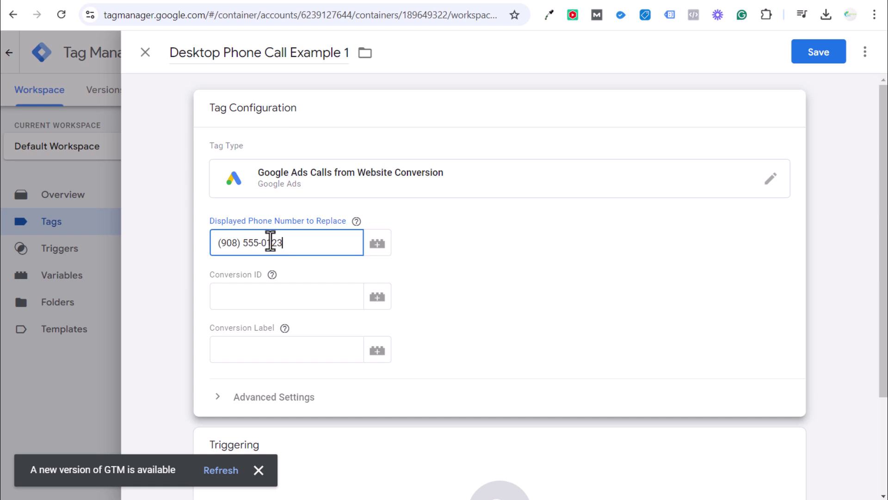
left_click_drag(305, 239, 213, 245)
left_click(246, 250)
left_click(117, 2)
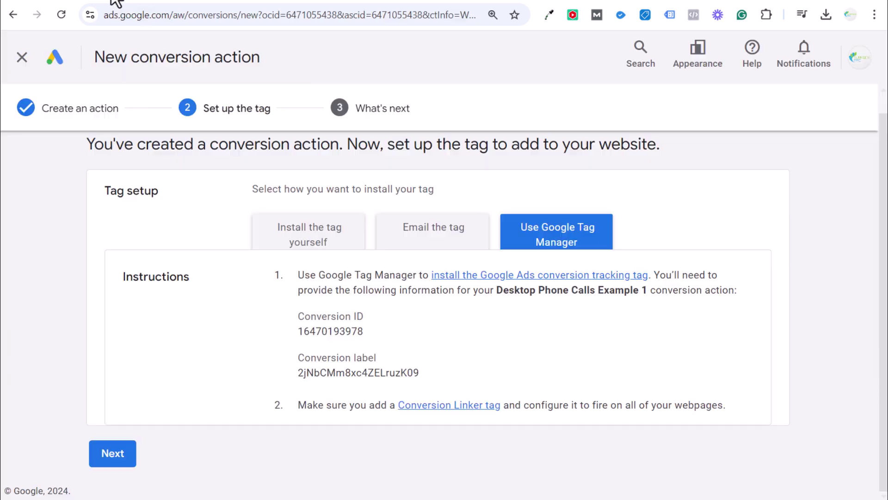
double_click(333, 328)
left_click(88, 3)
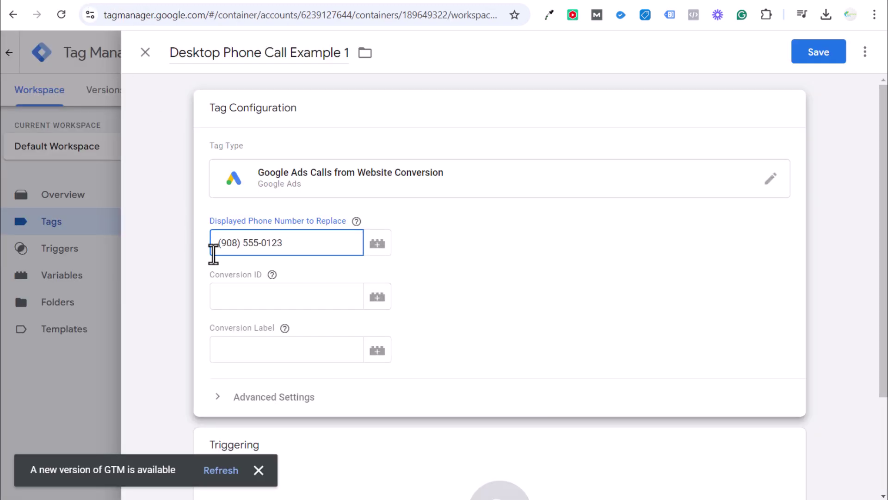
left_click(228, 294)
key("ctrl+v")
Copy the conversion label from Google Ads into the tag's Conversion Label field
left_click(113, 1)
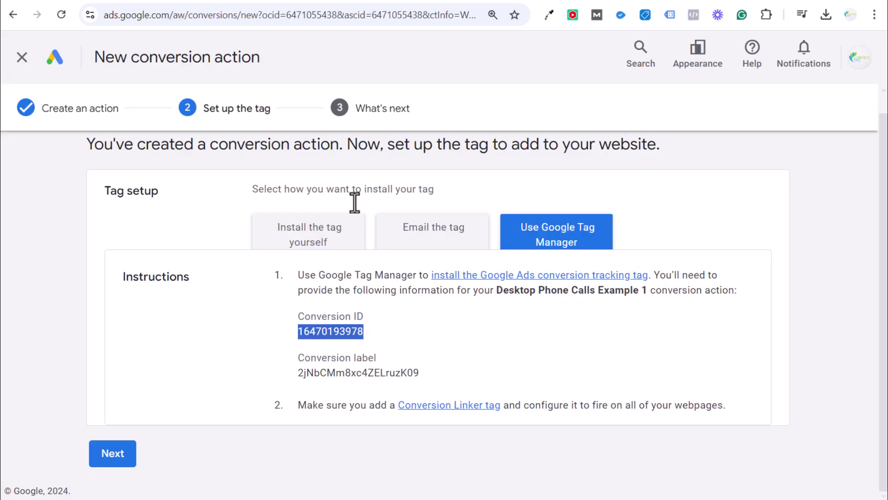
double_click(387, 372)
key("ctrl+c")
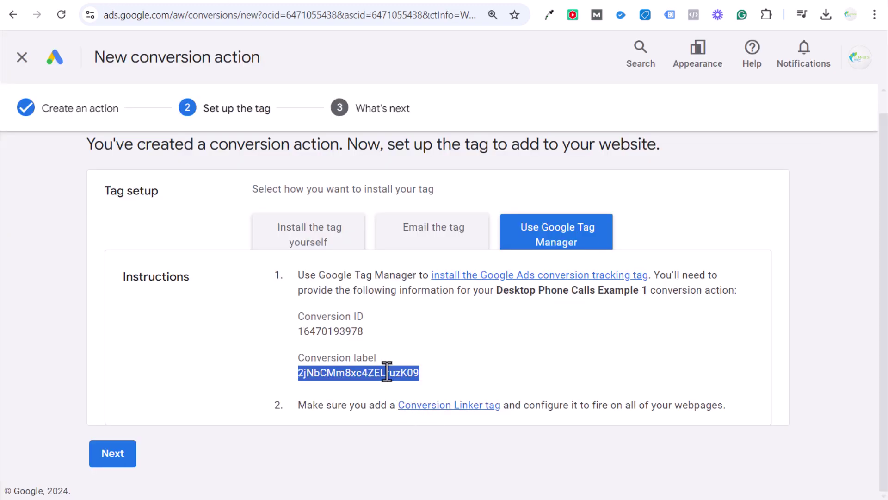
left_click(86, 1)
left_click(232, 360)
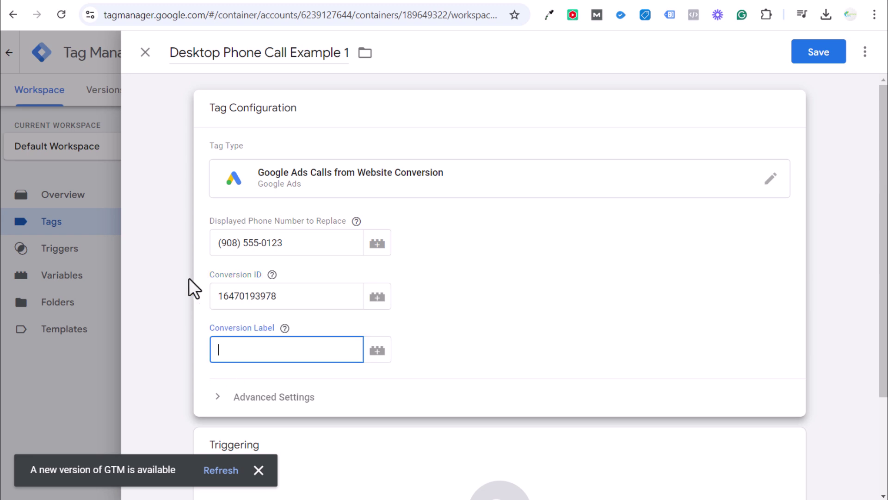
key("ctrl+v")
left_click(168, 223)
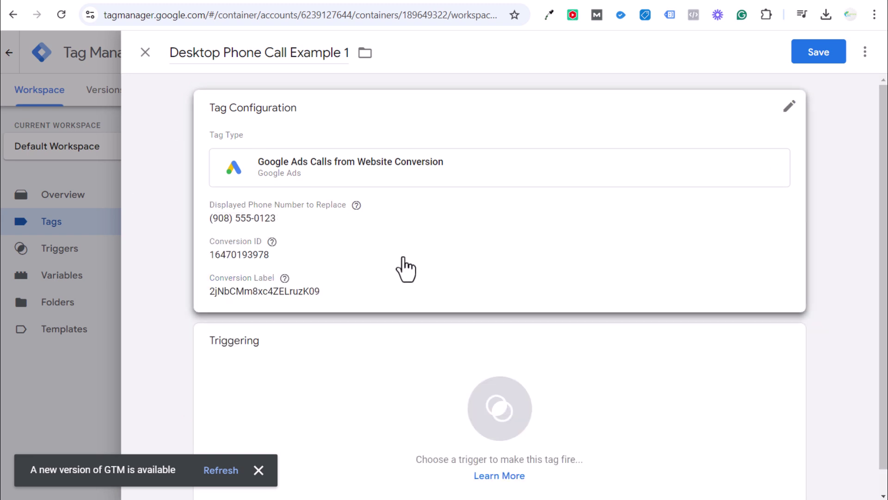
scroll(171, 206, "down", 1)
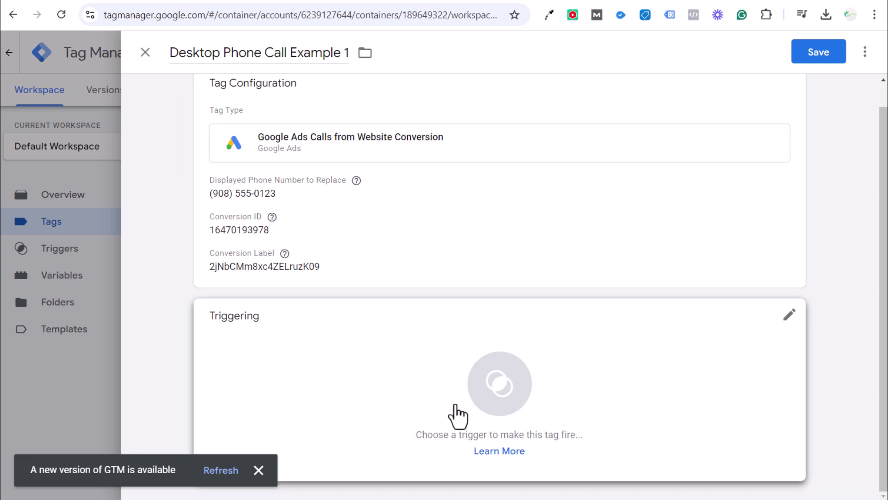
Give Desktop Phone Call Example 1 the All Pages trigger and save the tag
left_click(411, 390)
left_click(314, 116)
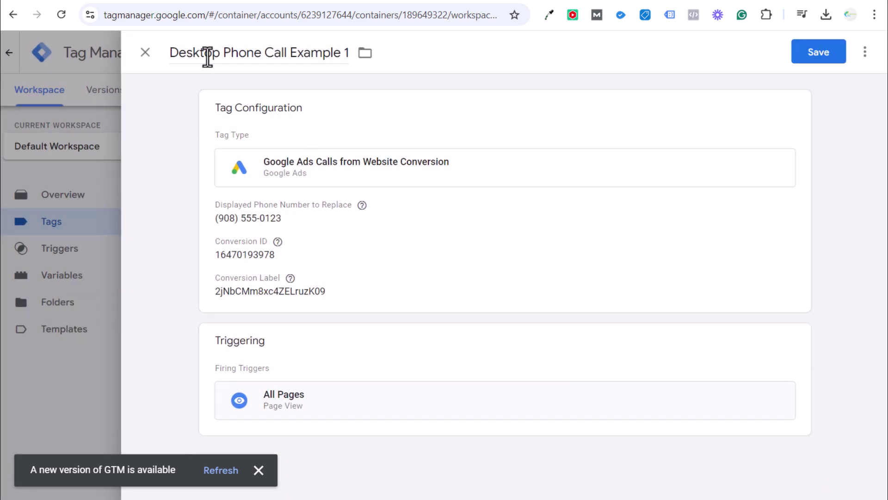
left_click(118, 1)
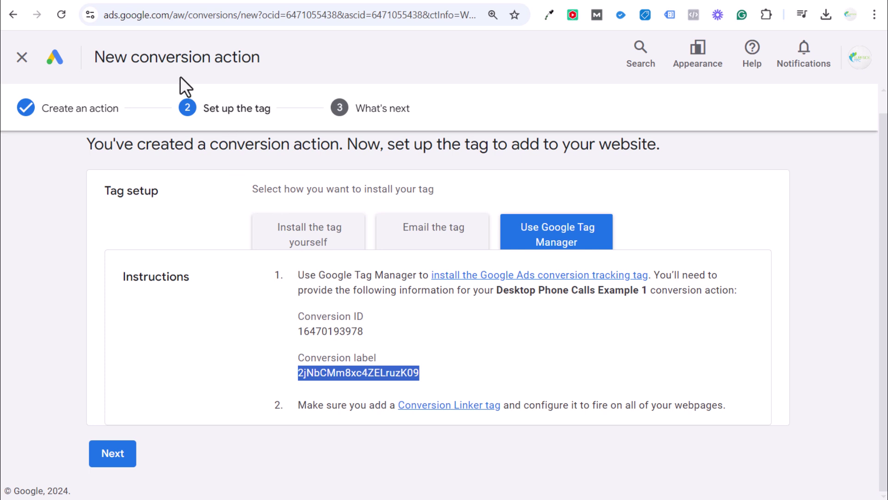
left_click(119, 2)
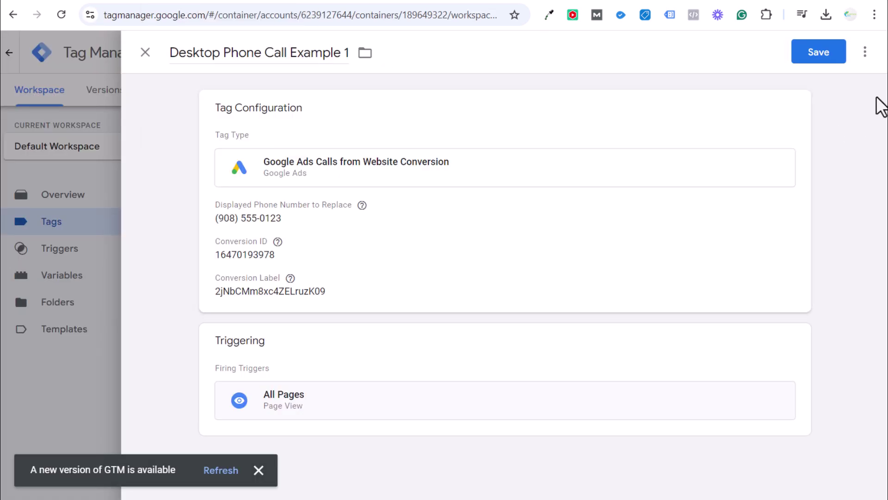
left_click(828, 58)
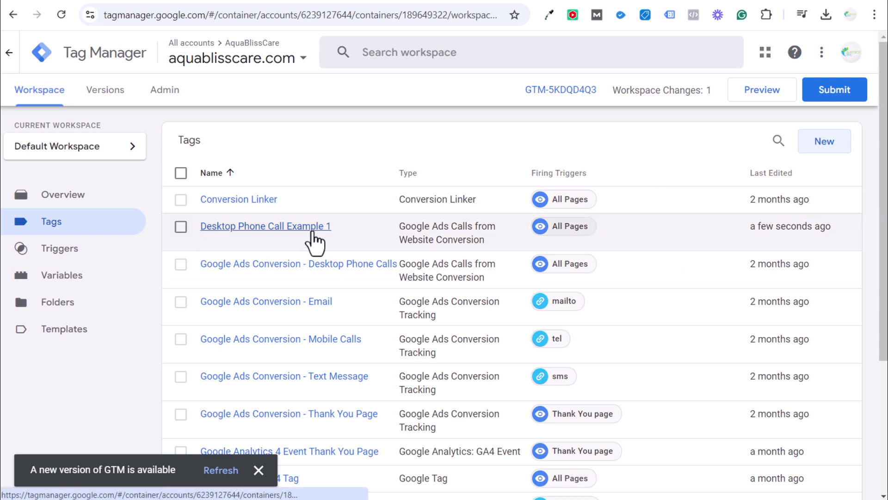
Submit the workspace and publish it as Version 14 named 'New Version'
left_click(835, 89)
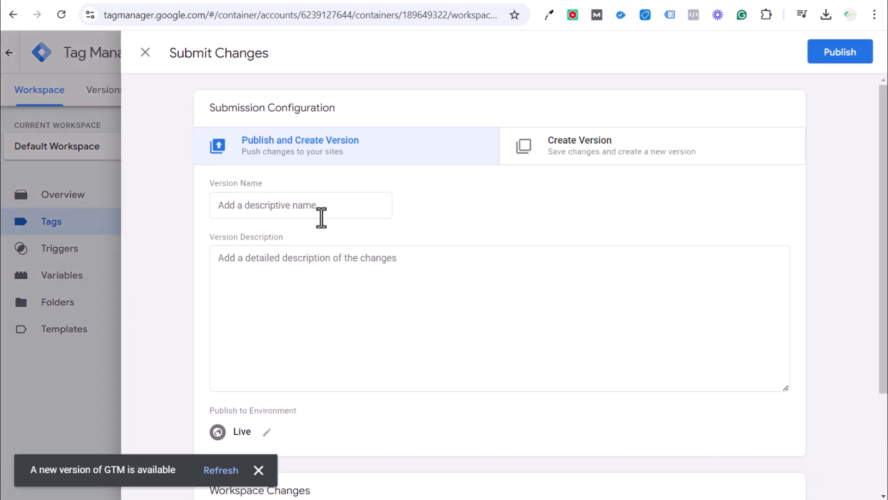
left_click(310, 214)
type("New Version")
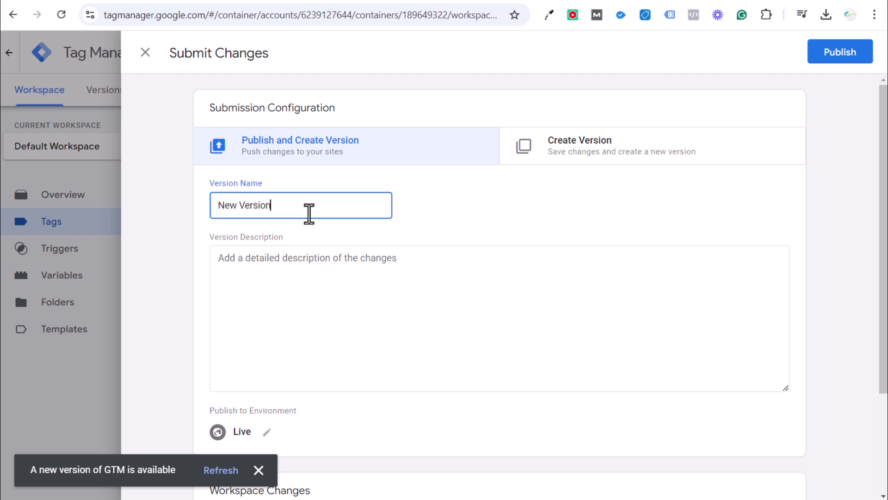
left_click_drag(309, 213, 224, 234)
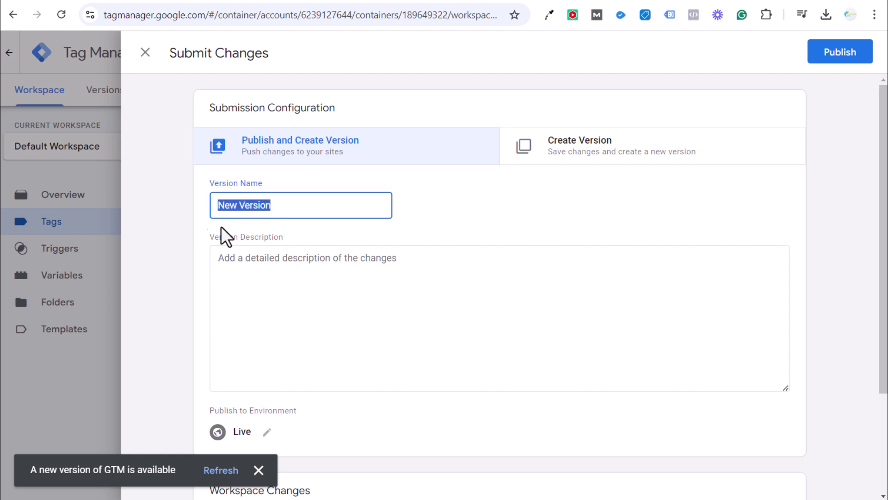
key("ctrl+c")
left_click(304, 263)
key("ctrl+v")
left_click(841, 64)
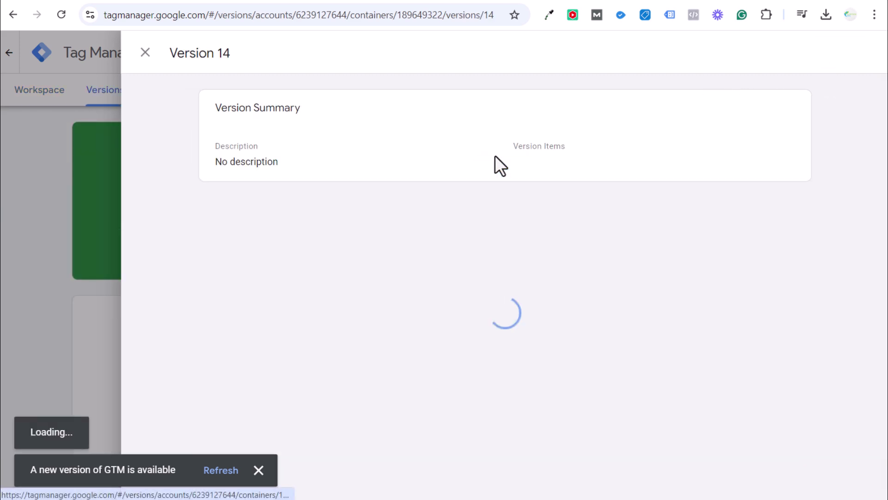
left_click(144, 55)
left_click(42, 93)
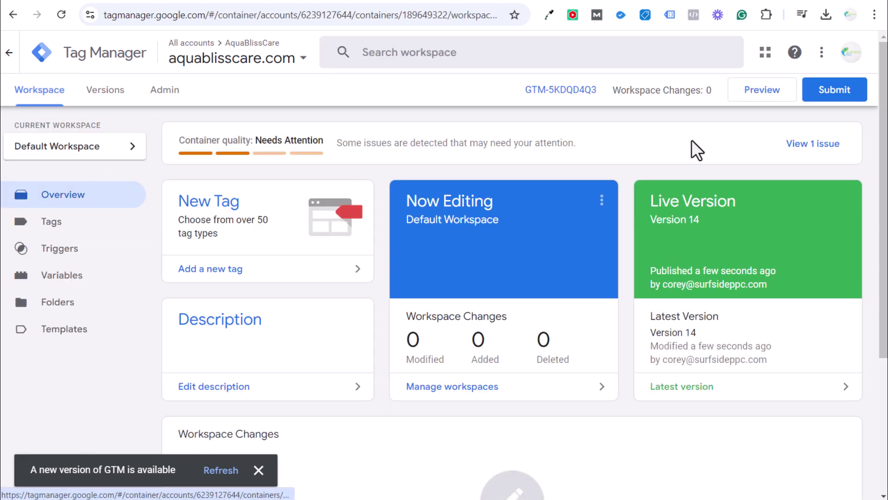
Dismiss Tag Assistant's Connected notice, expand Tags Not Fired, and go back to the pool liner page
left_click(163, 1)
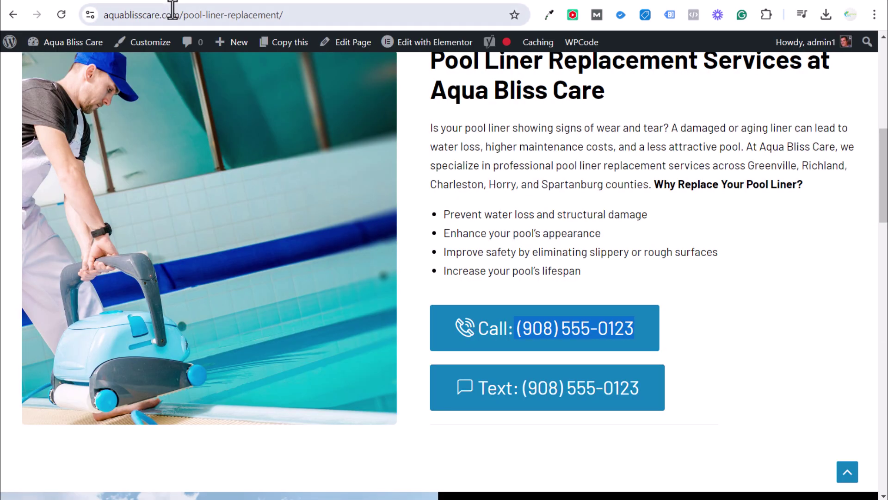
left_click(174, 21)
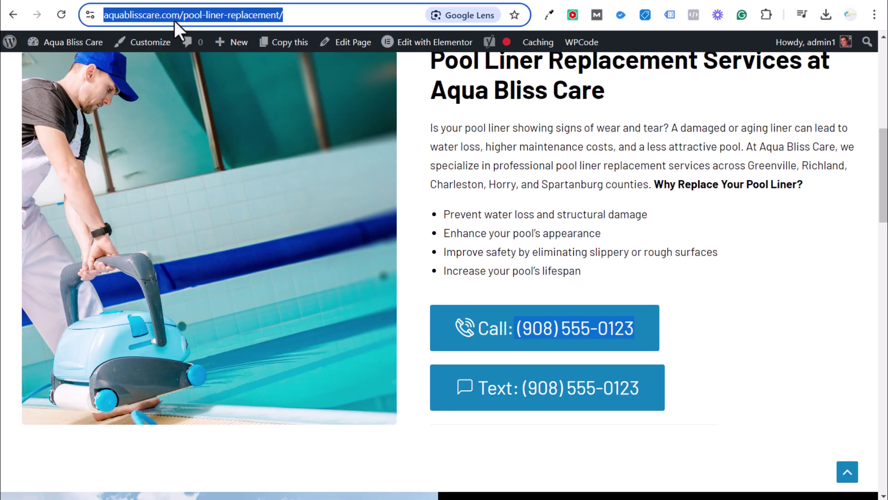
left_click(88, 3)
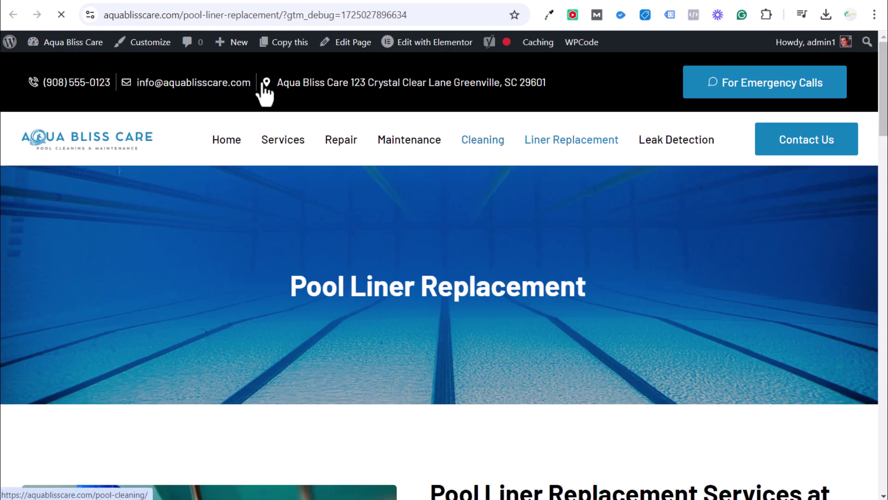
left_click(109, 2)
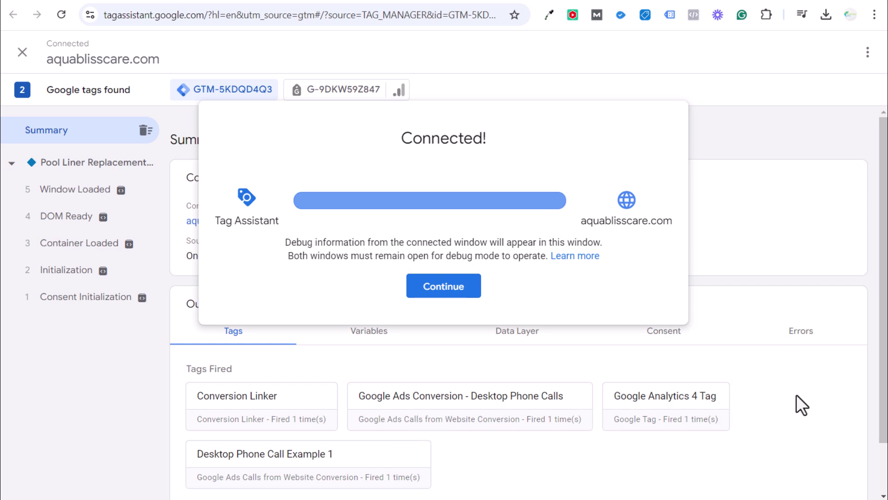
left_click(802, 405)
scroll(808, 400, "down", 1)
left_click(279, 454)
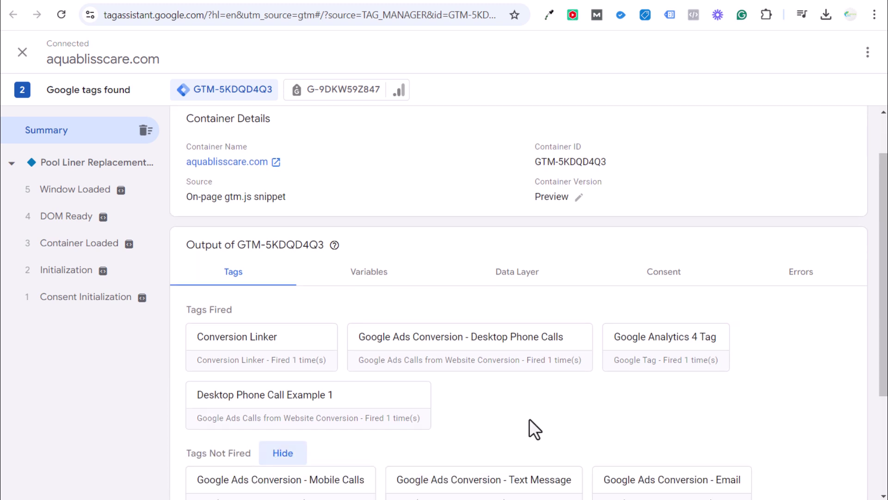
scroll(555, 393, "down", 3)
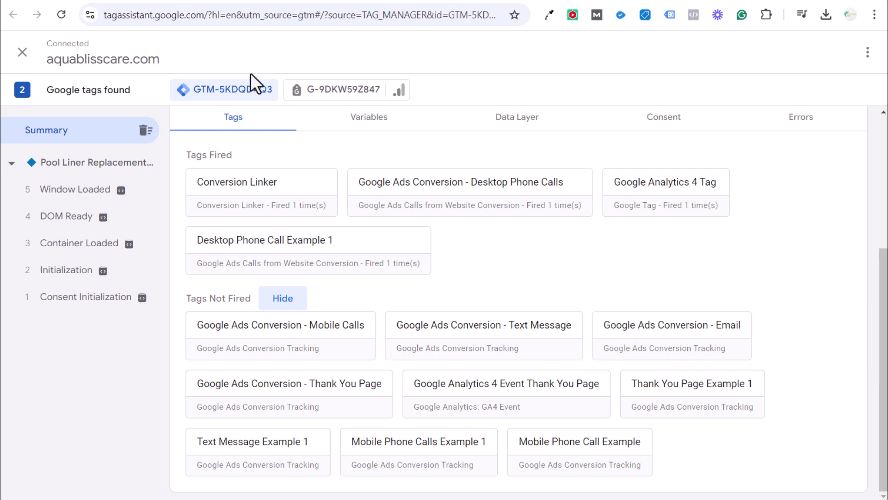
left_click(163, 1)
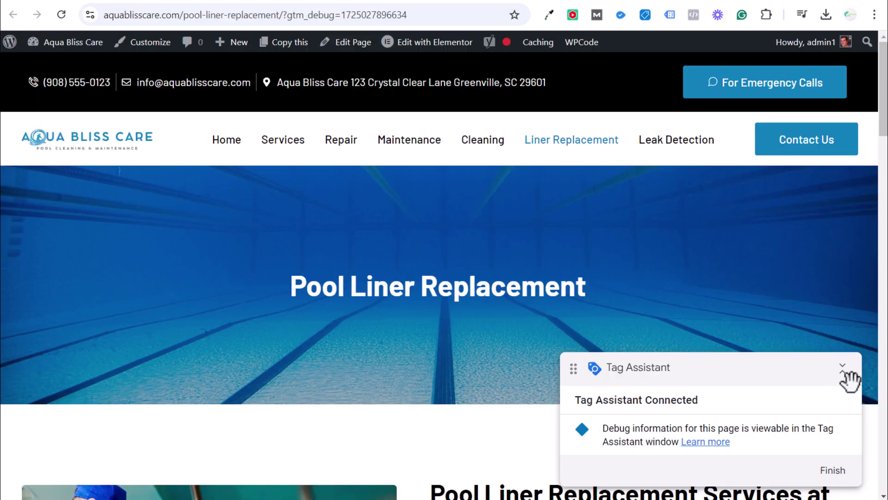
Tap the site's Text button and check Tag Assistant for newly fired conversion tags
scroll(446, 311, "down", 10)
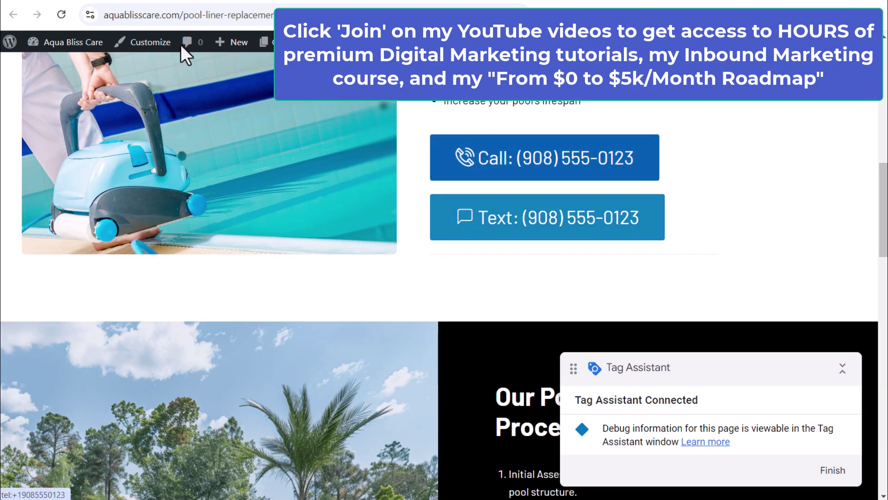
left_click(108, 1)
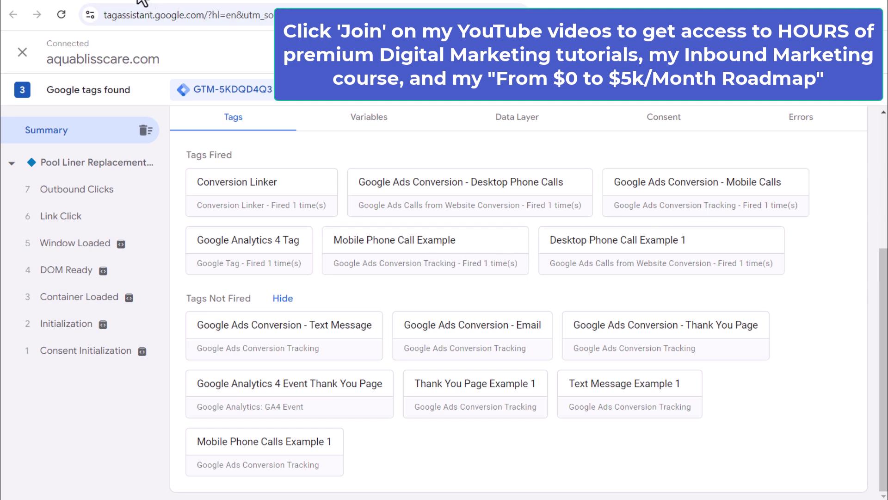
left_click(141, 2)
left_click(561, 235)
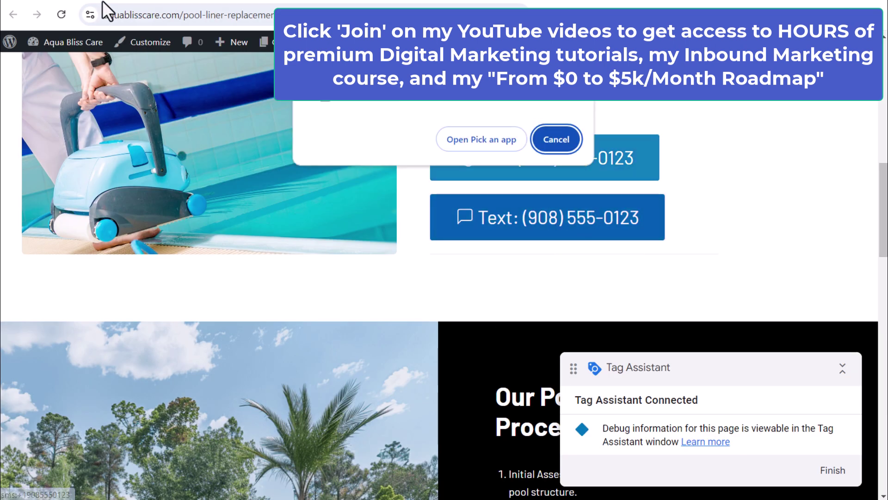
left_click(553, 141)
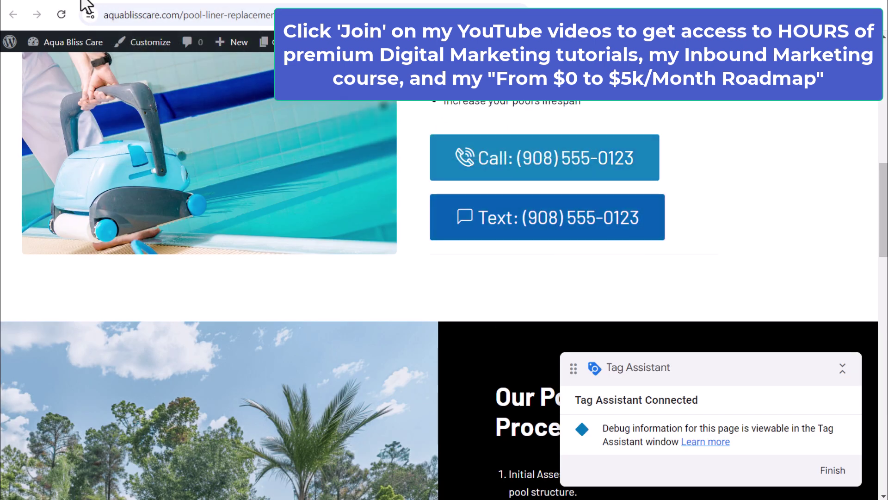
left_click(112, 2)
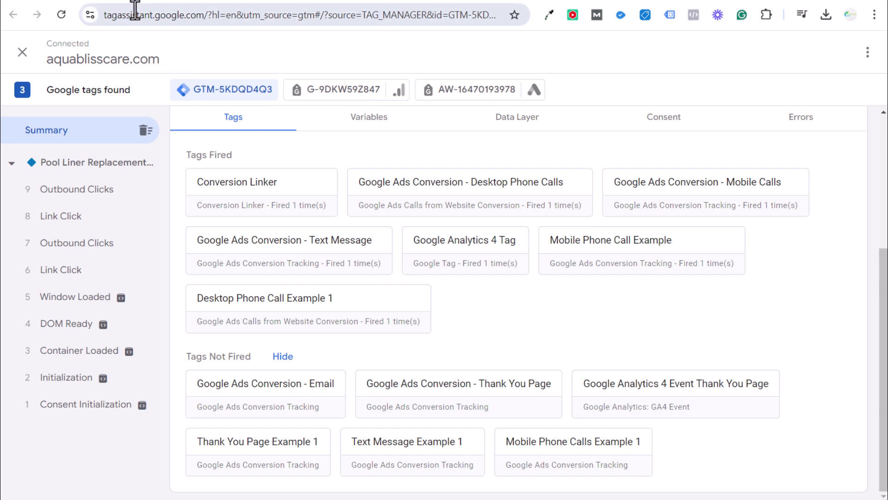
key("alt+Tab")
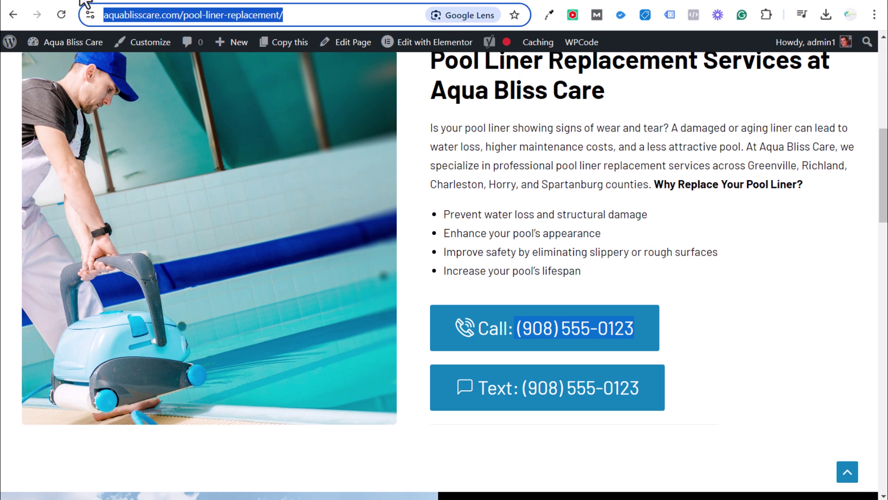
Close the new conversion action wizard and return to the Google Ads campaigns overview
left_click(148, 1)
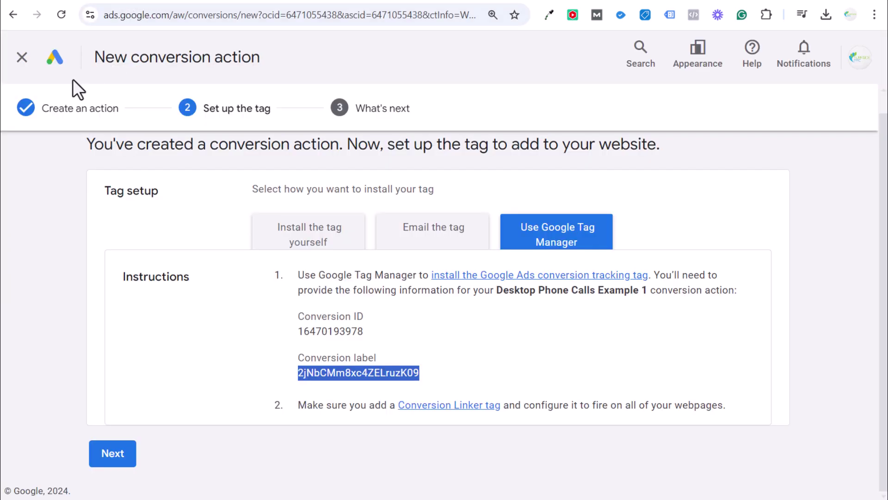
left_click(22, 57)
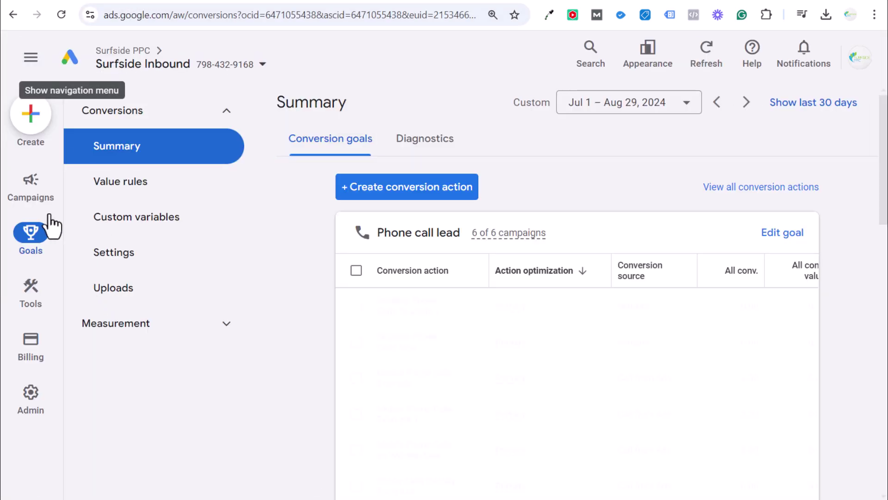
mouse_move(16, 188)
left_click(168, 226)
left_click(160, 255)
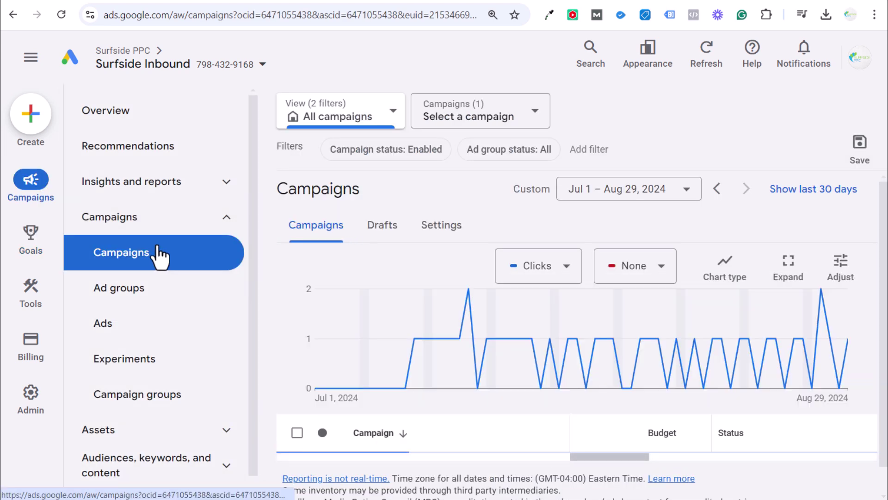
scroll(509, 296, "down", 3)
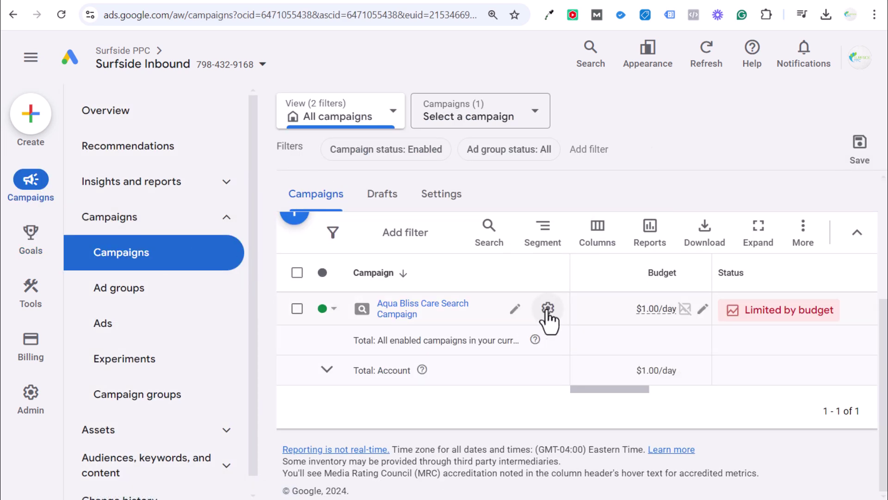
mouse_move(26, 243)
left_click(137, 155)
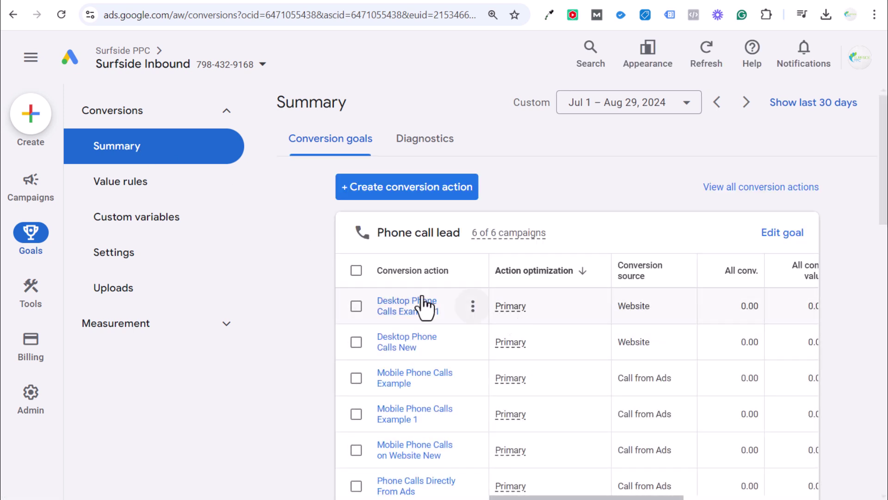
mouse_move(33, 197)
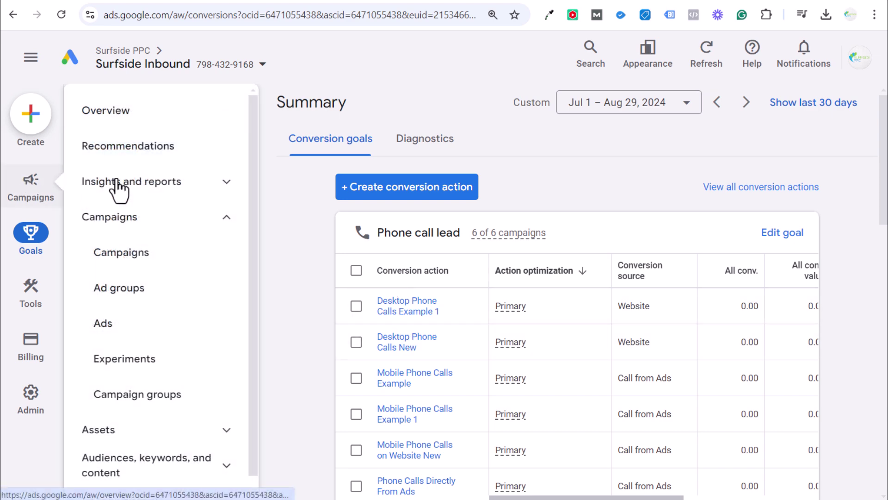
left_click(147, 257)
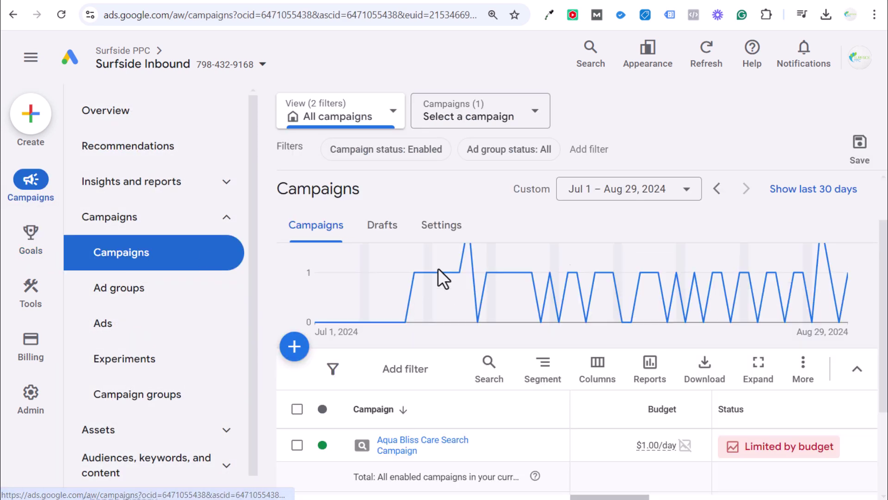
Check the Aqua Bliss Care campaign's conversion goals: Phone call leads and Contacts
left_click(547, 313)
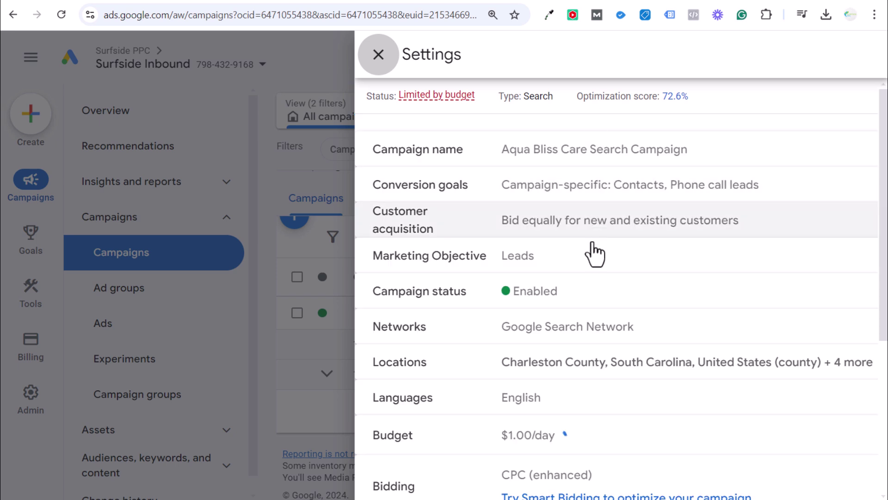
left_click(596, 254)
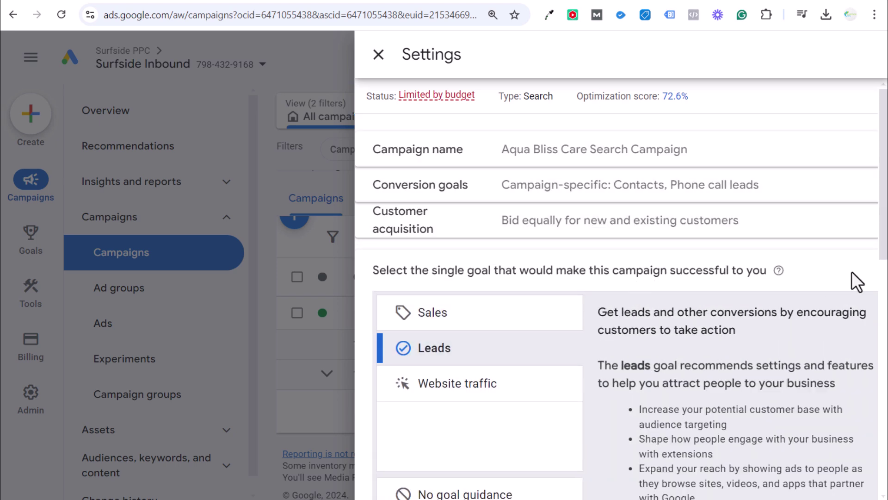
left_click(613, 201)
scroll(689, 222, "down", 5)
scroll(656, 163, "up", 3)
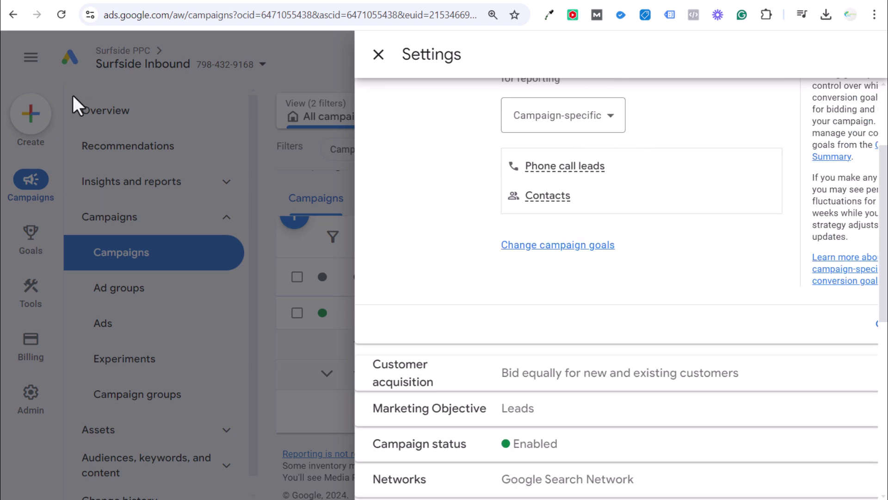
Close the campaign Settings panel and move between the Patreon and YouTube tabs, ending on the Surfside Inbound Marketing Course 2024 video
mouse_move(580, 165)
mouse_move(541, 199)
left_click(378, 56)
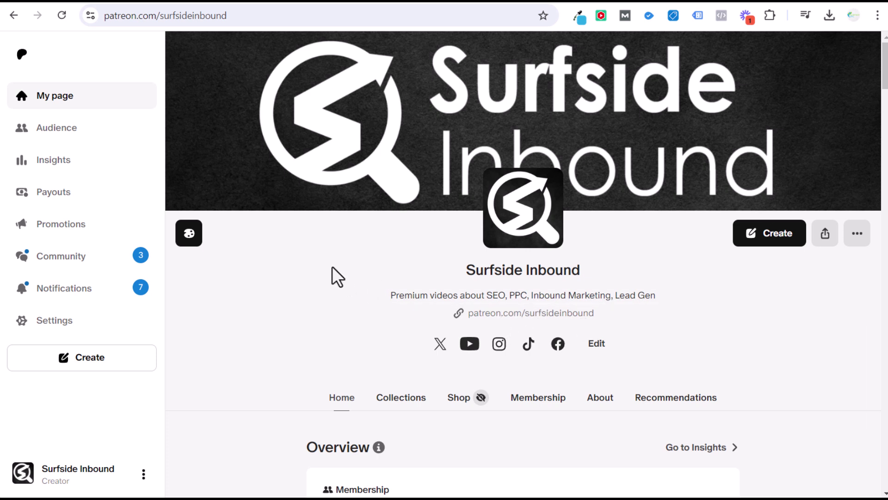
left_click(297, 2)
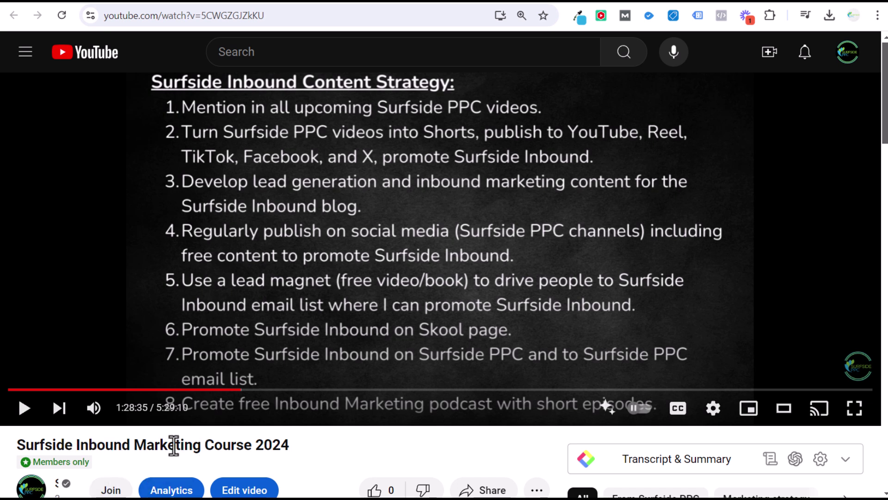
left_click(333, 4)
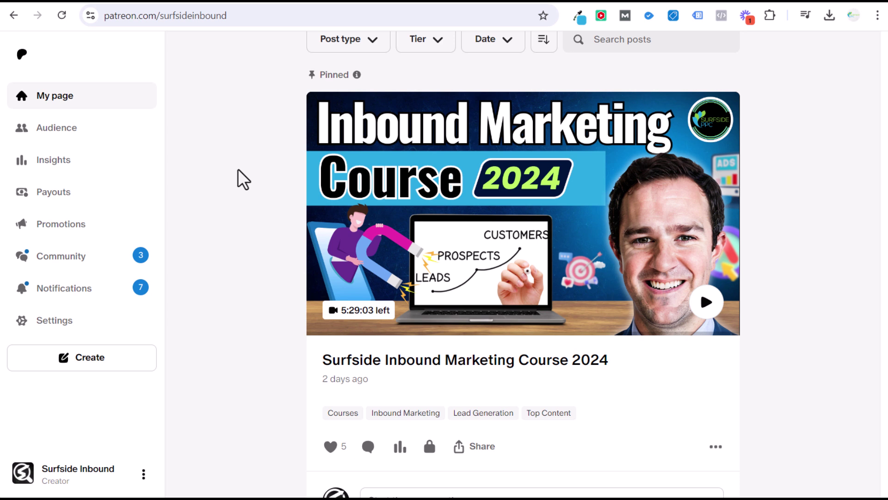
left_click(302, 3)
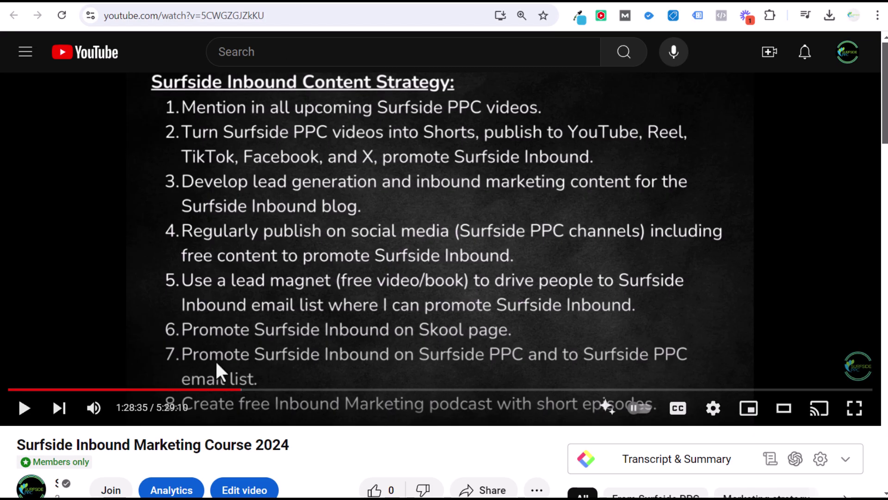